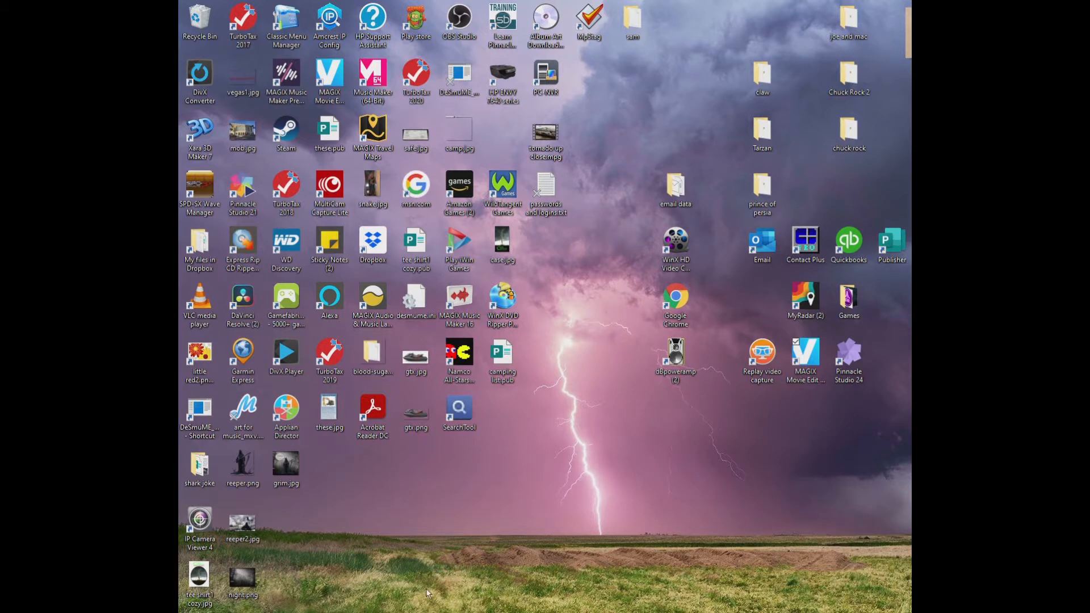
- Open USB Drive (G:) in File Explorer and widen the Name column to fit the full file names
mouse_move(443, 611)
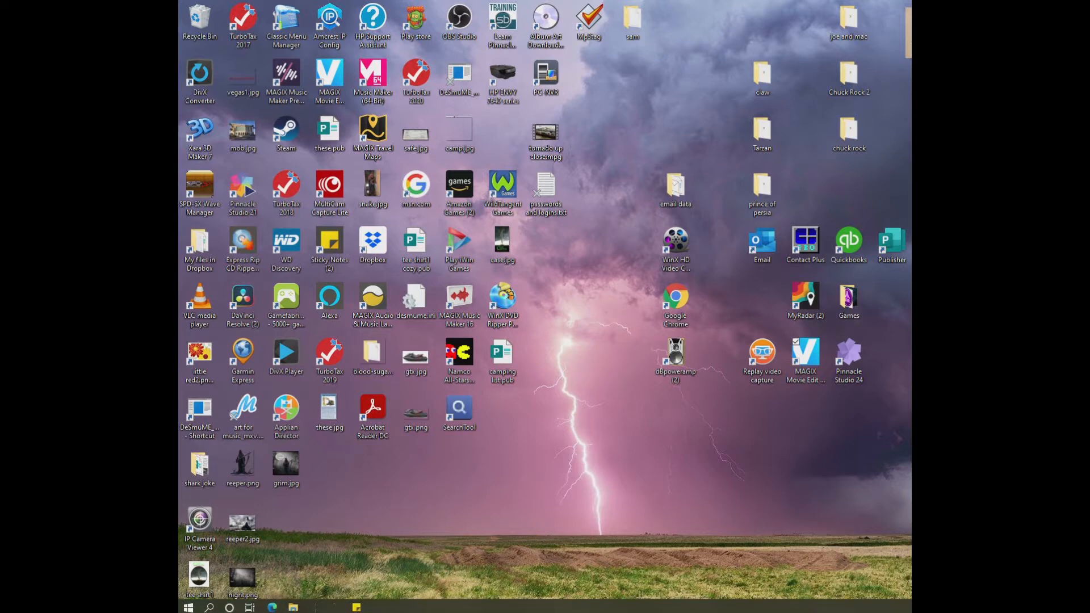
click(293, 605)
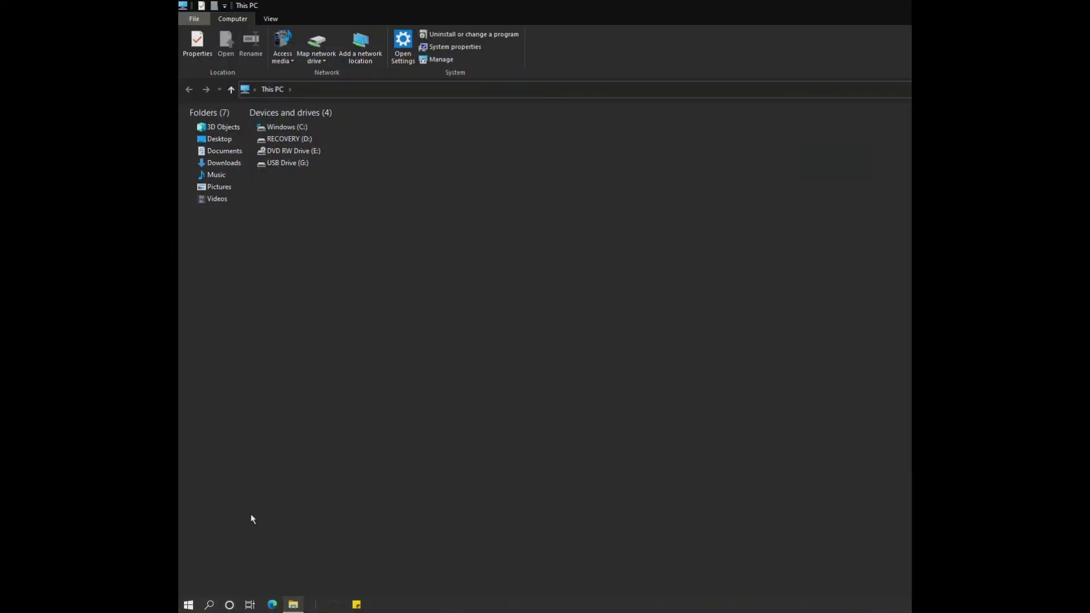
double_click(265, 164)
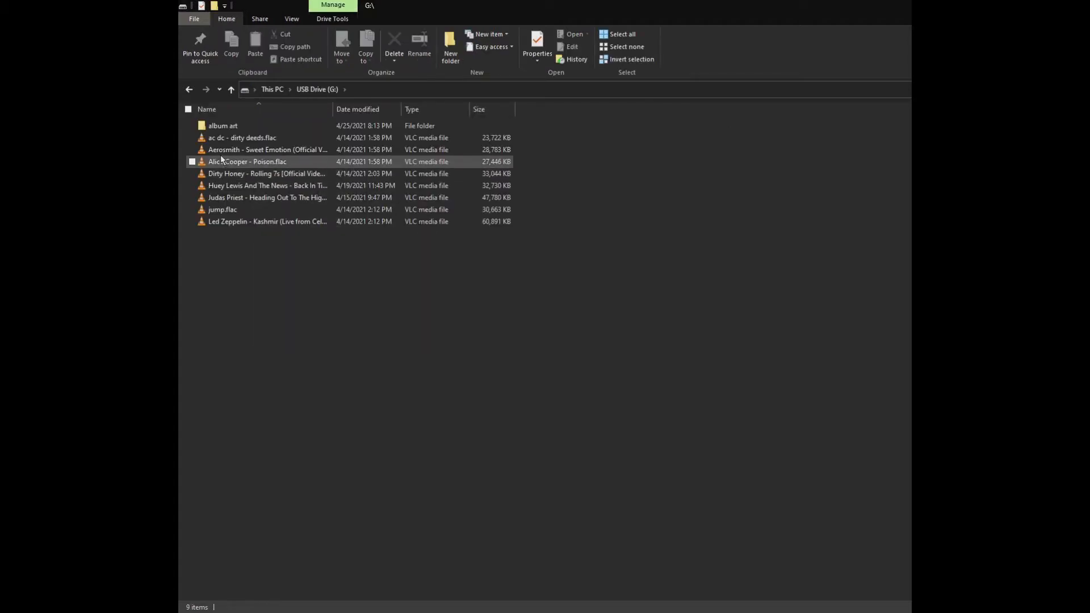
mouse_move(202, 142)
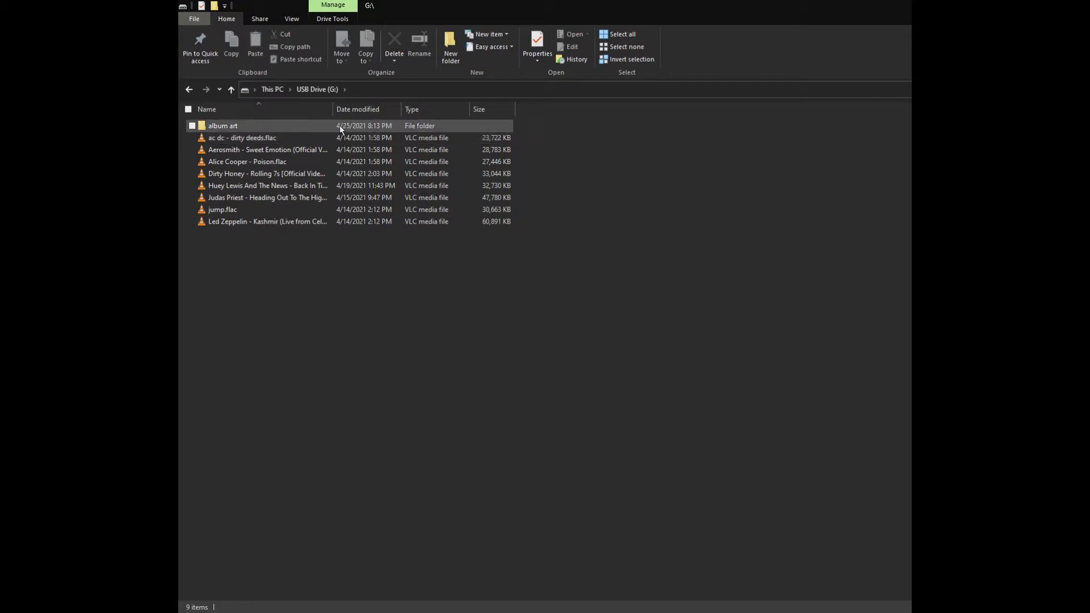
drag(335, 112, 463, 121)
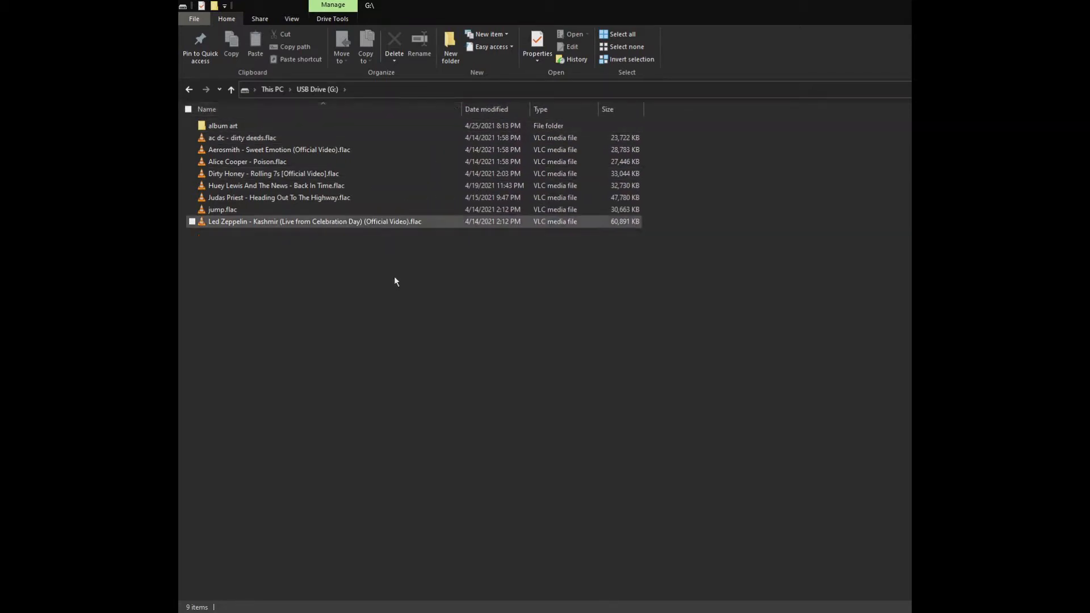
- Open the ID tags in the properties of "ac dc - dirty deeds.flac" and try an internet search for its album art
right_click(202, 141)
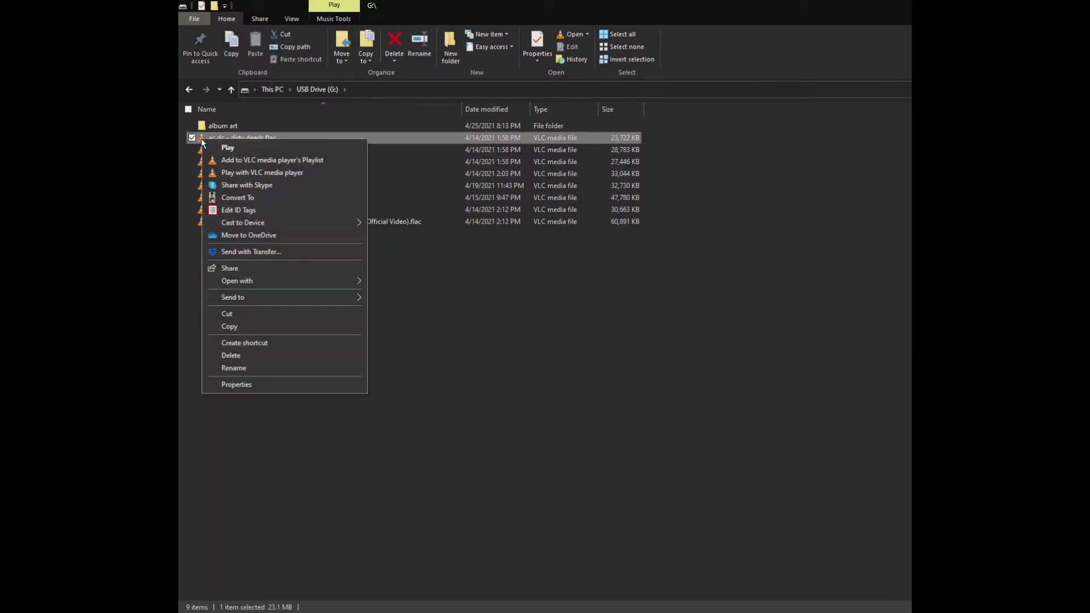
click(255, 390)
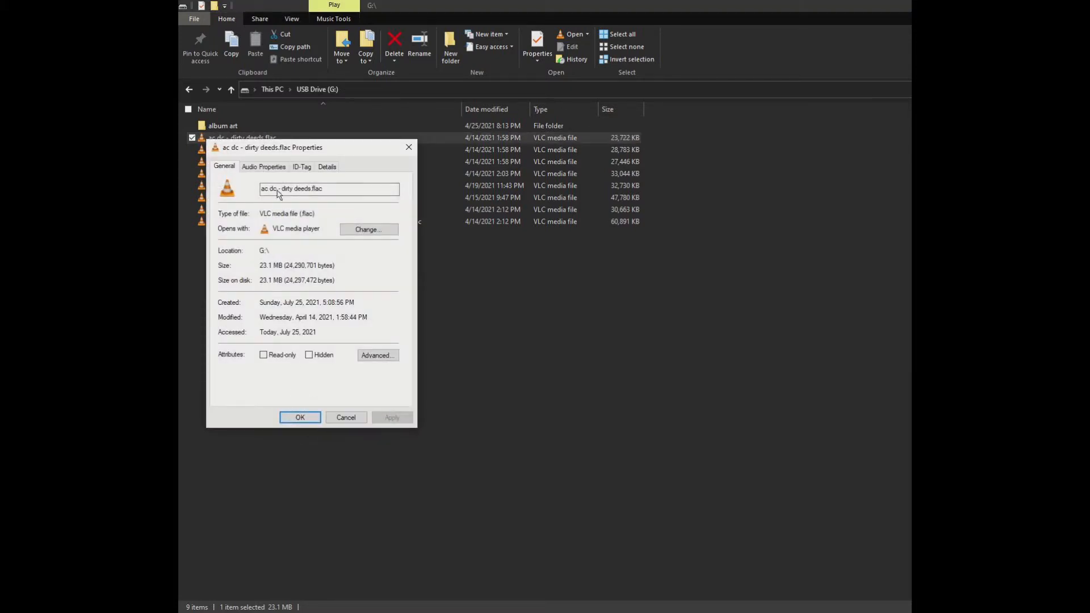
click(306, 169)
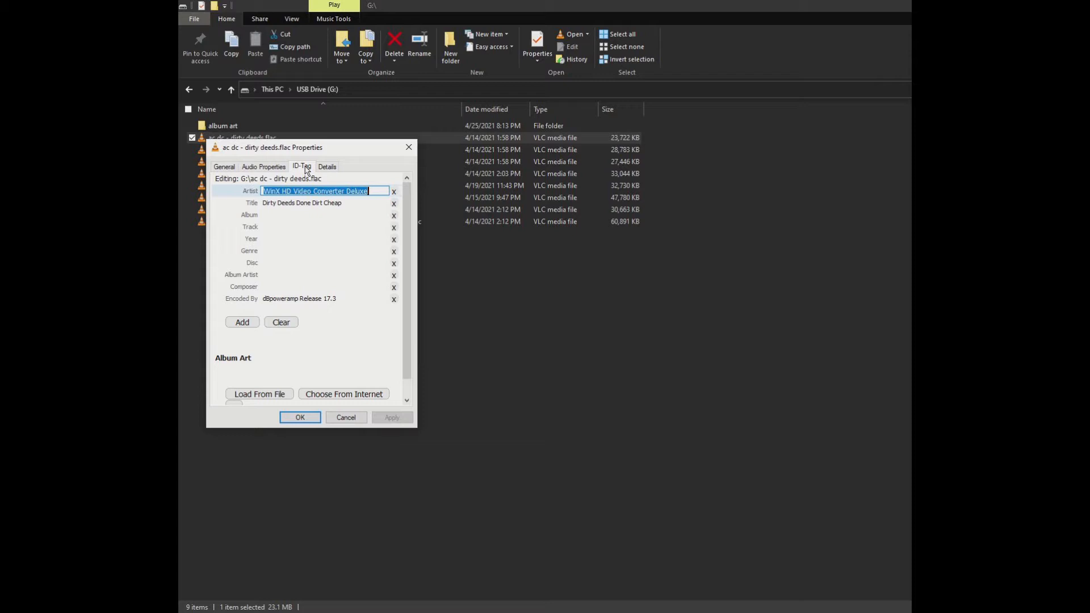
scroll(363, 275, down, 1)
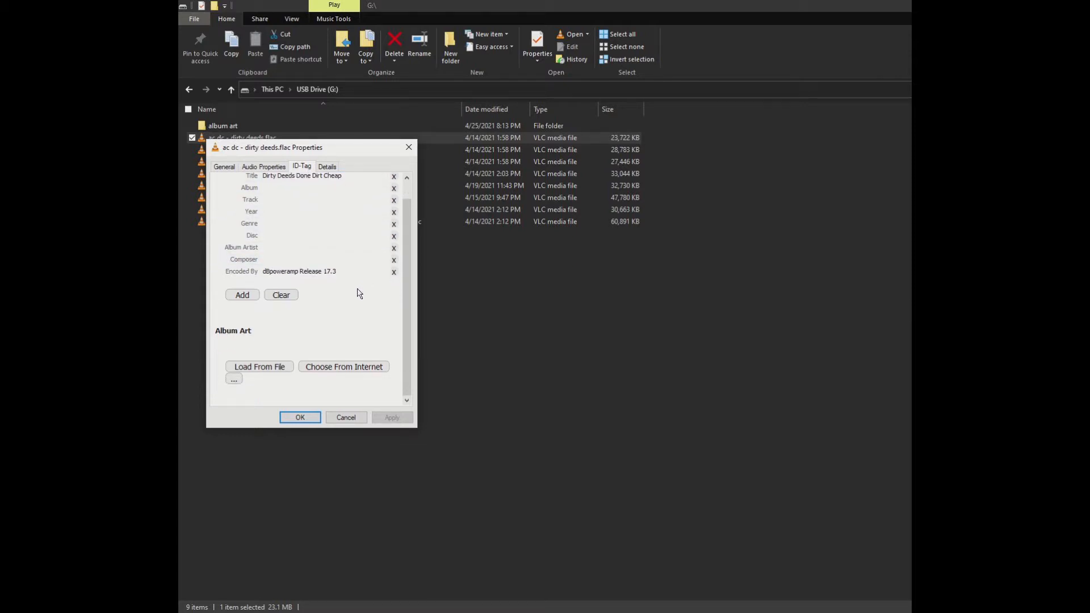
scroll(273, 267, up, 1)
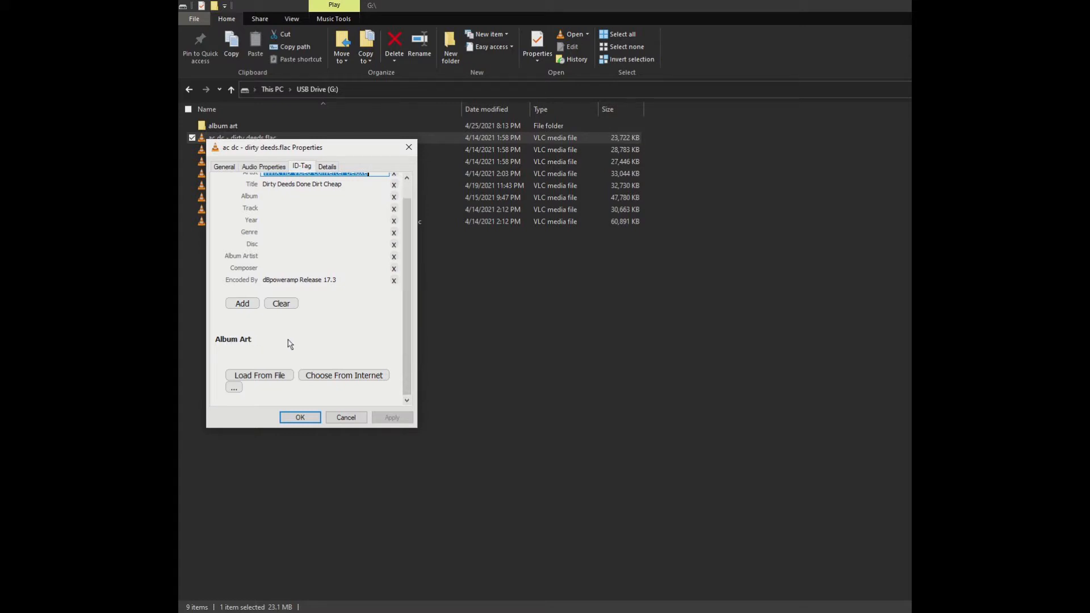
click(344, 376)
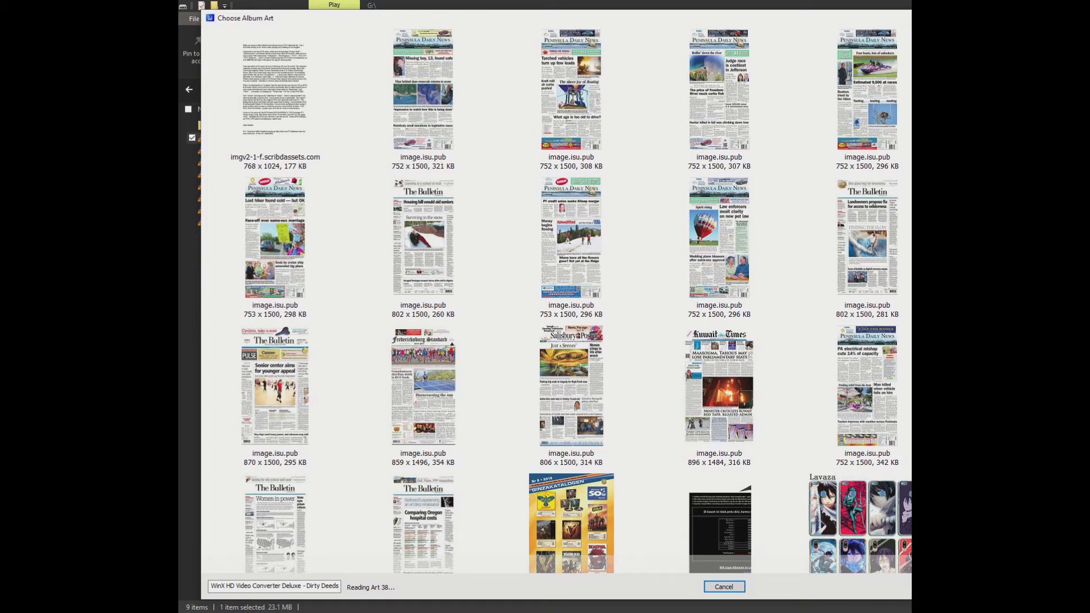
key(Escape)
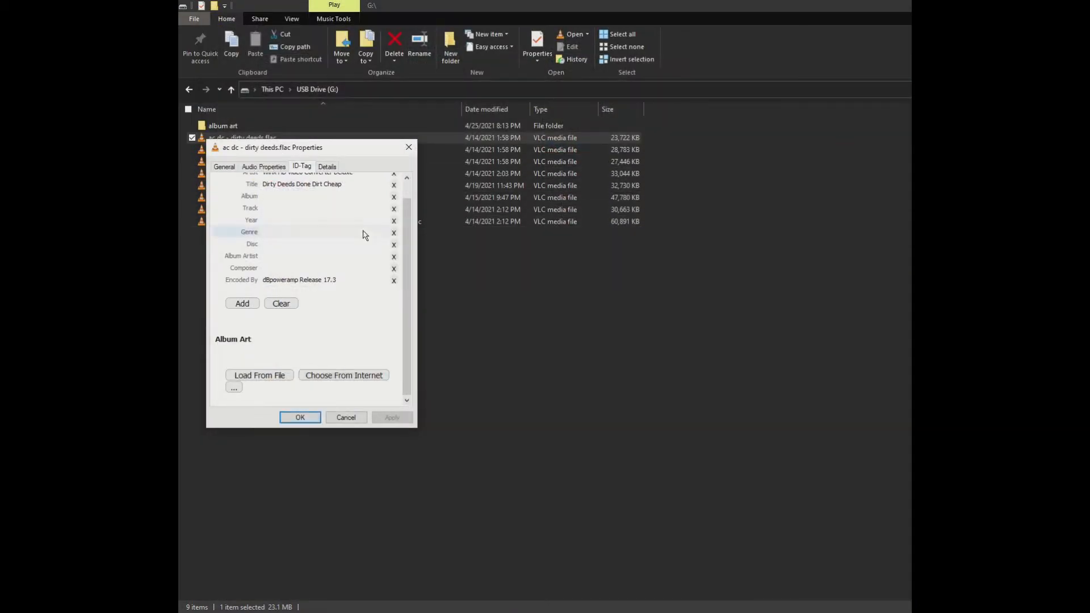
- Set the Artist tag of the file to AC/DC
scroll(364, 234, up, 2)
scroll(364, 227, down, 1)
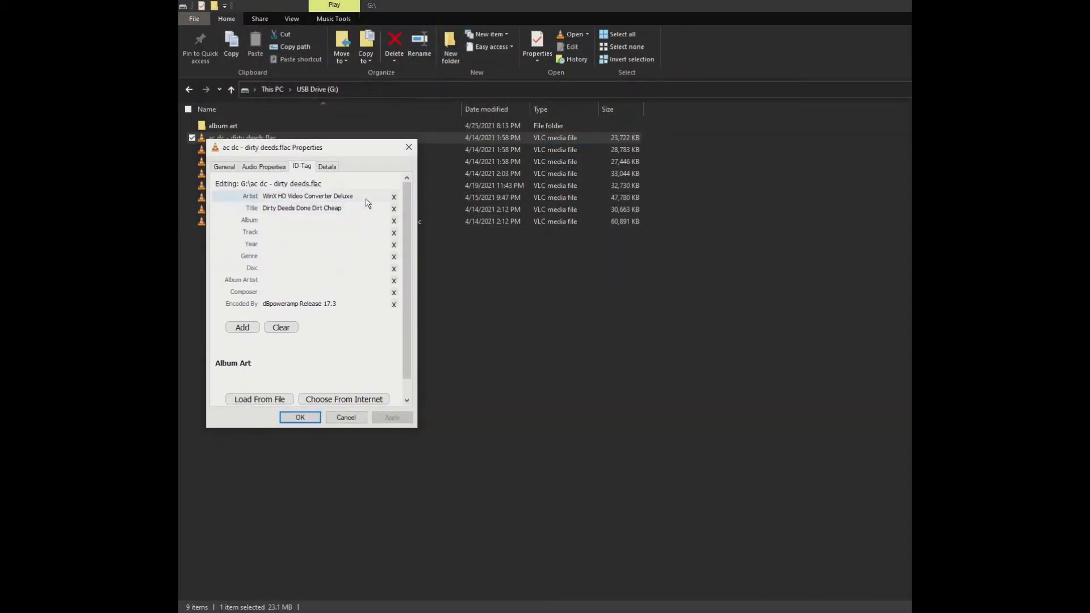
click(367, 203)
click(367, 193)
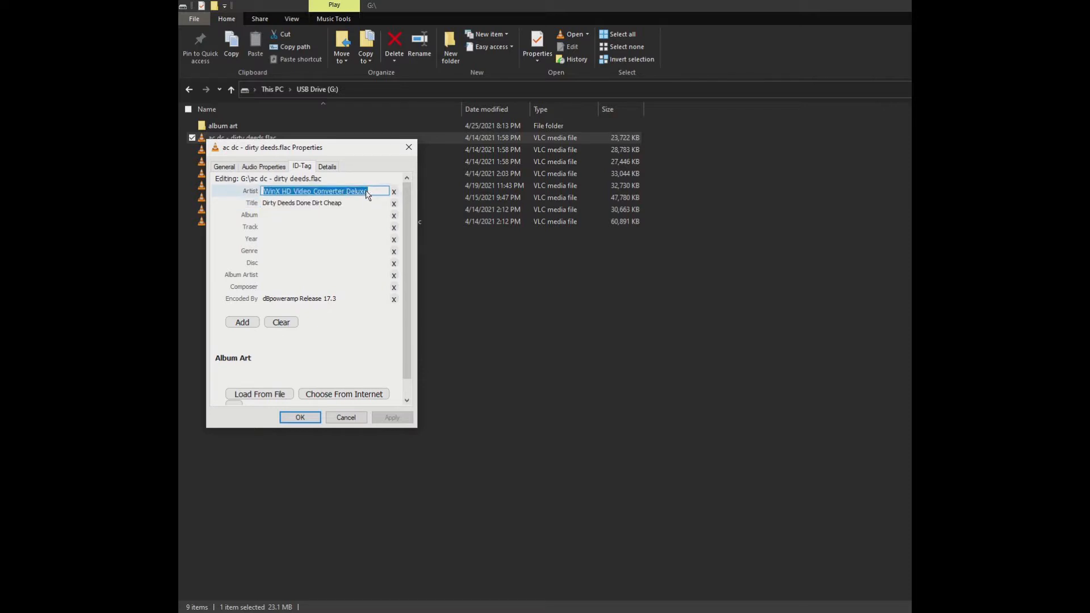
text(A)
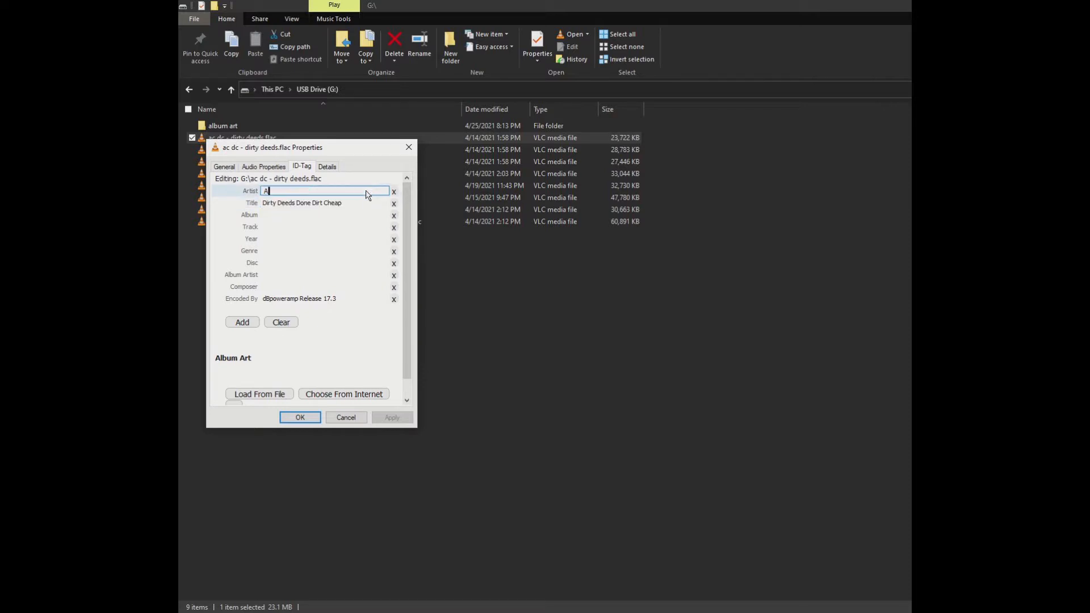
text(C/DC)
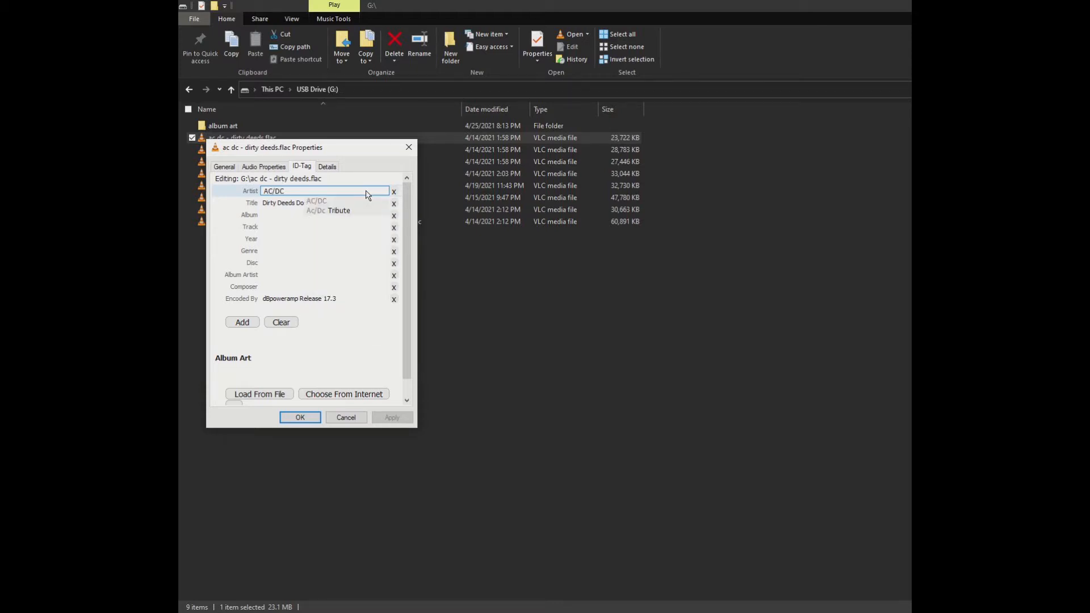
key(Tab)
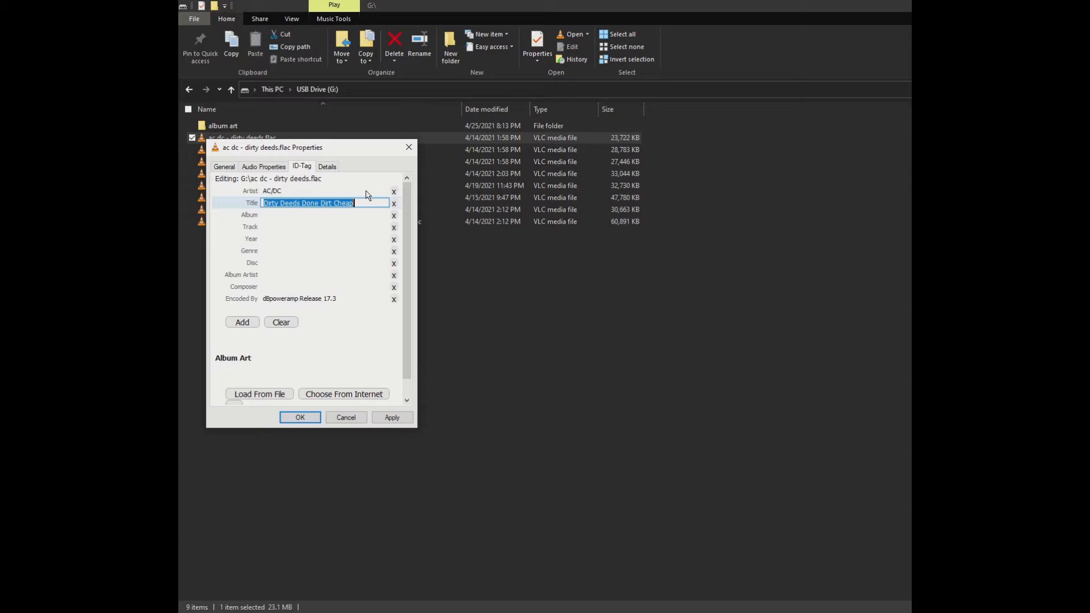
- Search the internet for album art and pick the 1400 x 1400 PerfectTUNES Dirty Deeds Done Dirt Cheap cover
scroll(316, 233, down, 2)
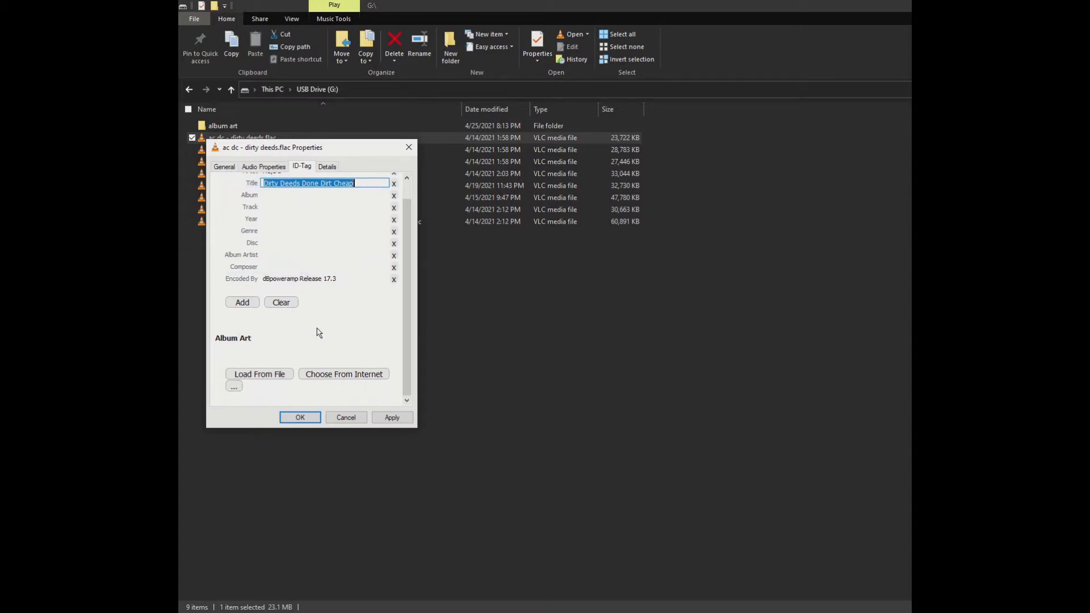
click(343, 378)
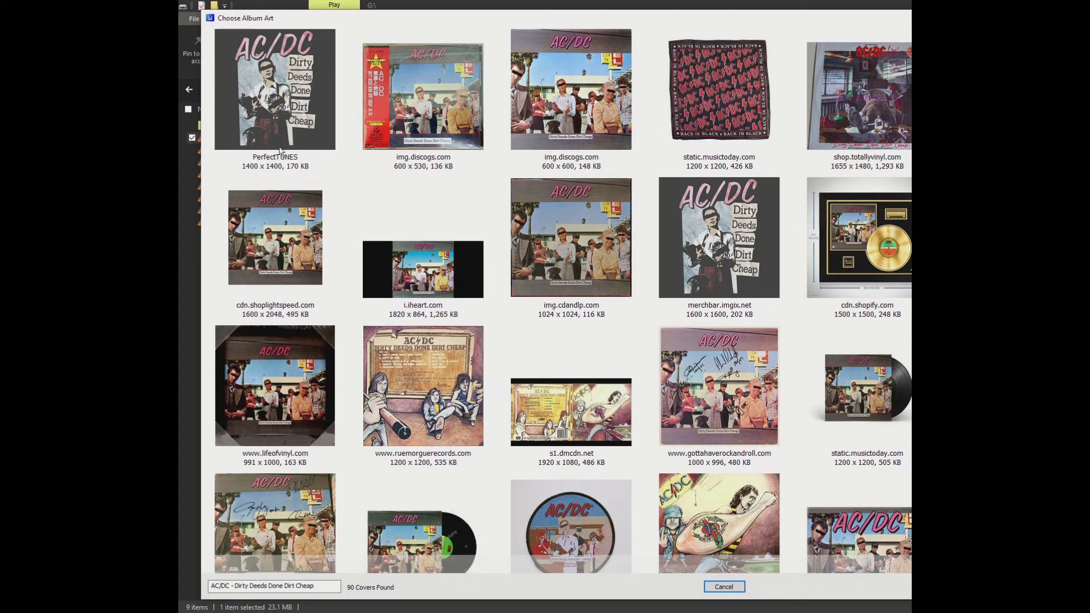
click(257, 85)
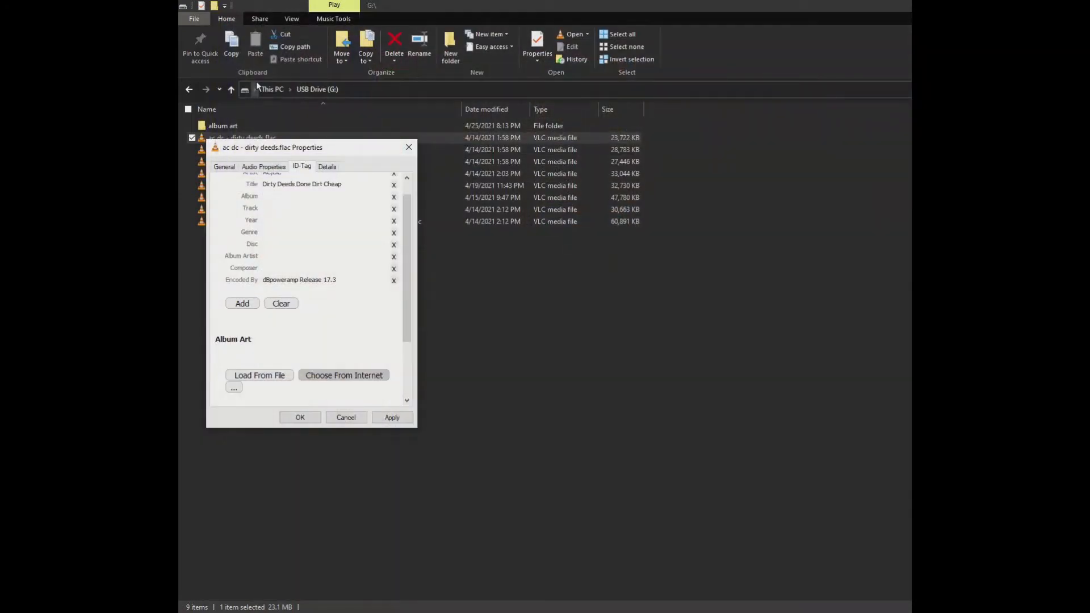
- Resize the album art to a maximum of 500 x 500 pixels
scroll(318, 284, down, 2)
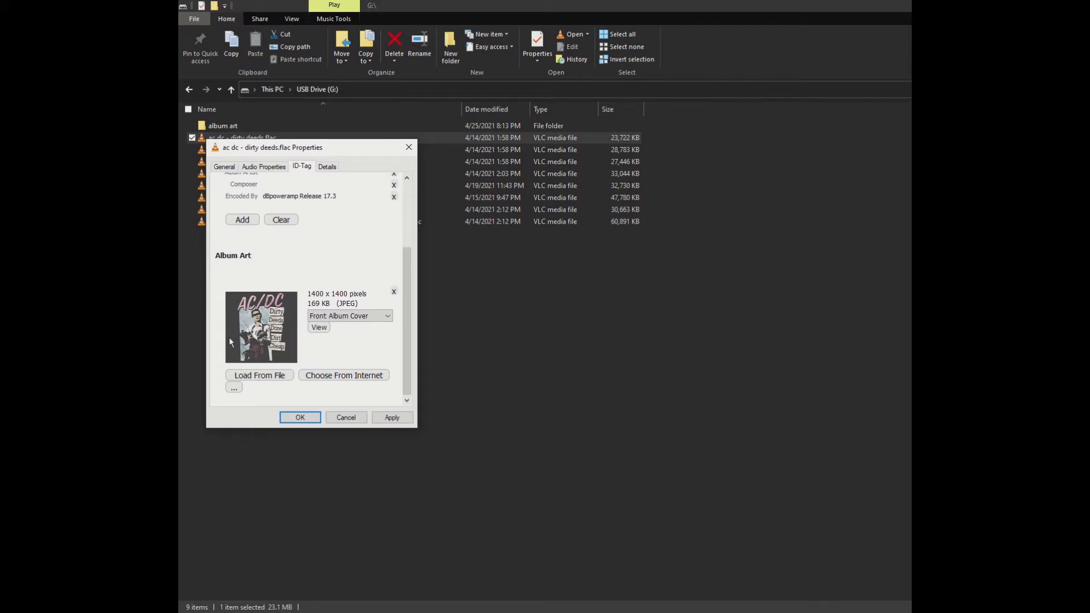
click(234, 389)
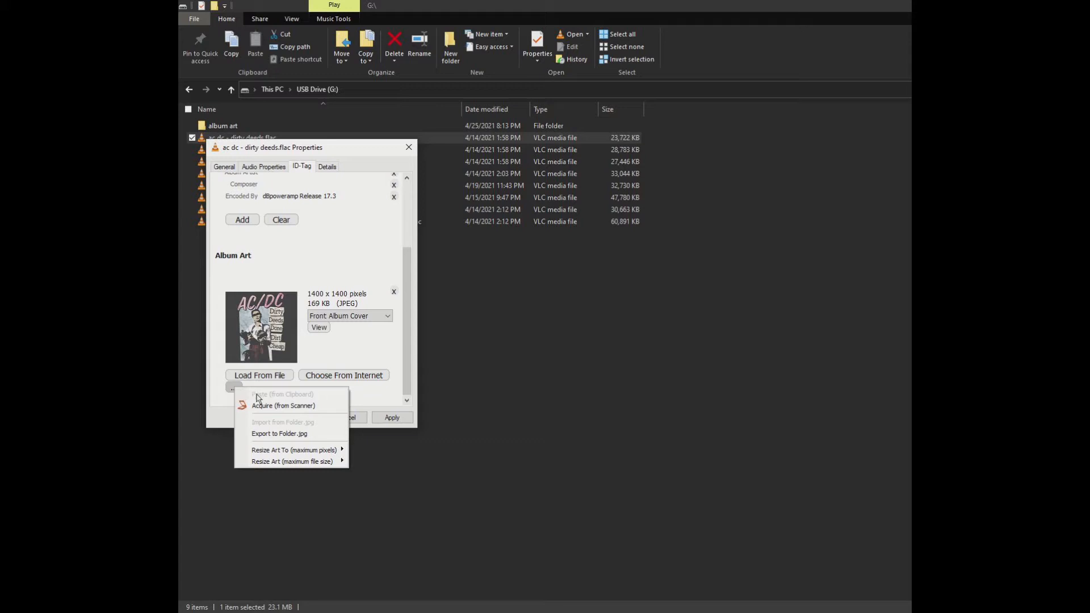
mouse_move(302, 451)
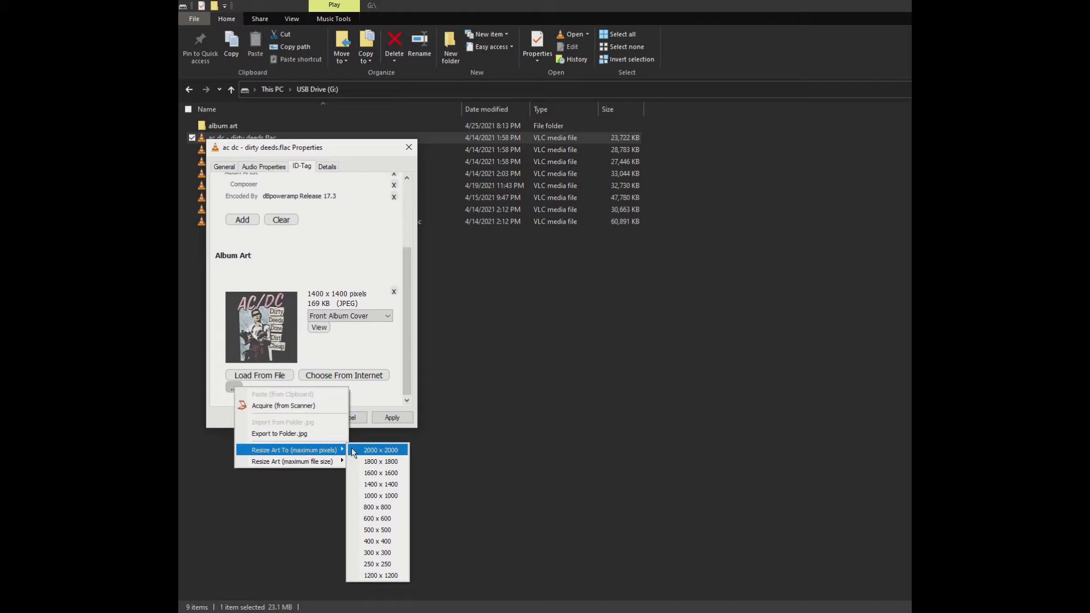
click(391, 531)
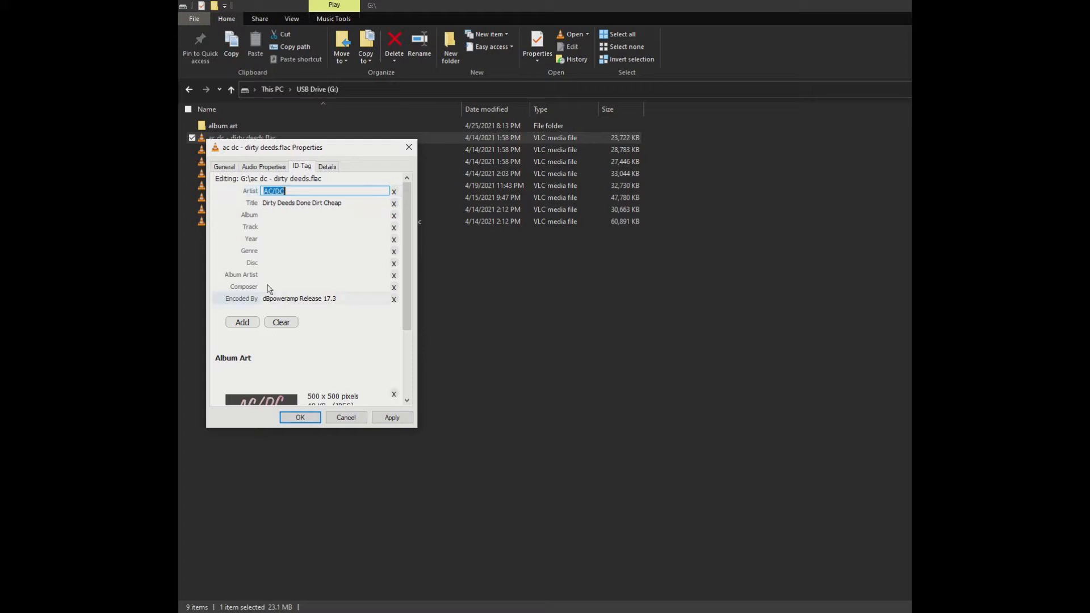
- Fill in the Album tag as Dirty Deeds, the Track as 1 and the Year as 1987
click(275, 216)
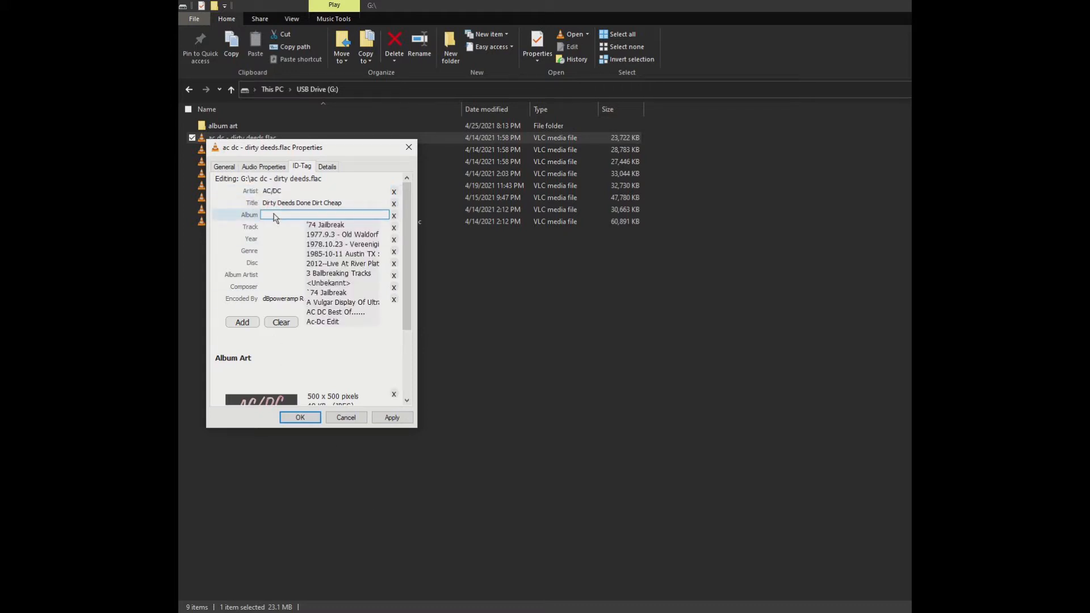
text(Di)
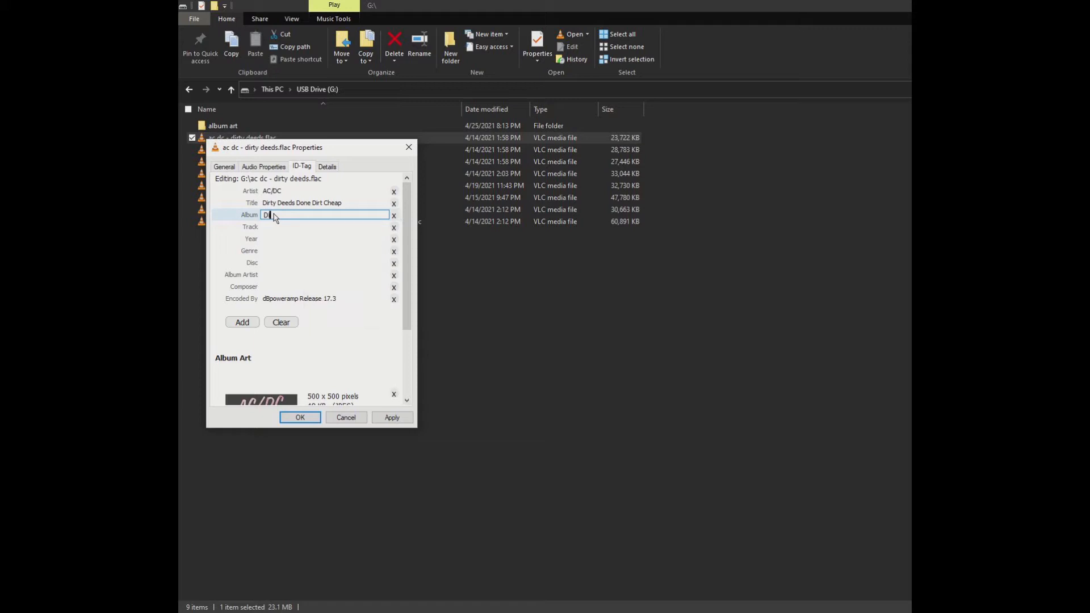
text(rty Deeds)
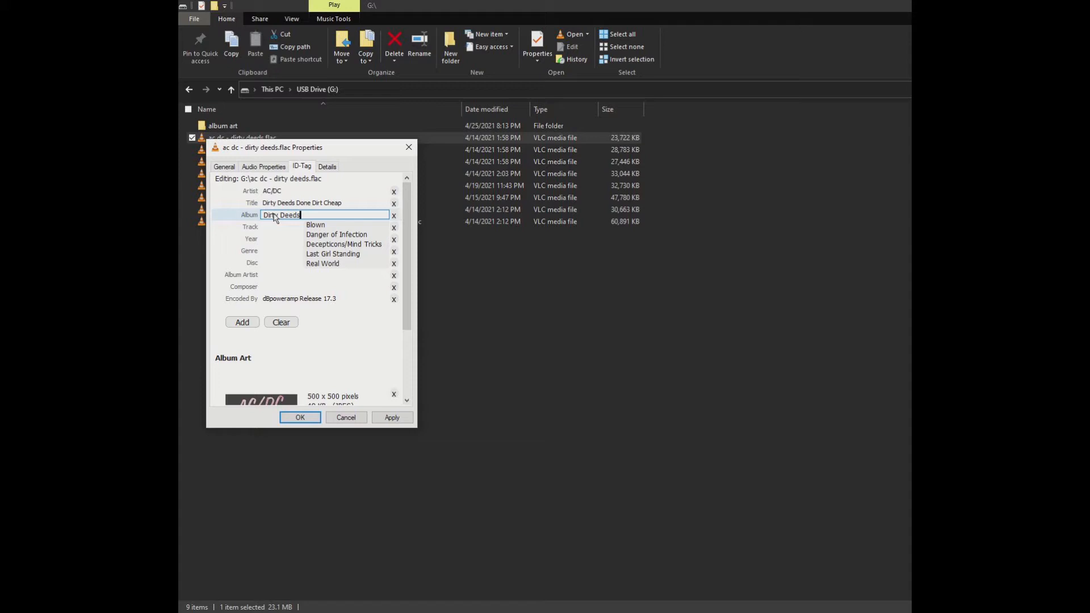
key(Tab)
text(1)
key(Tab)
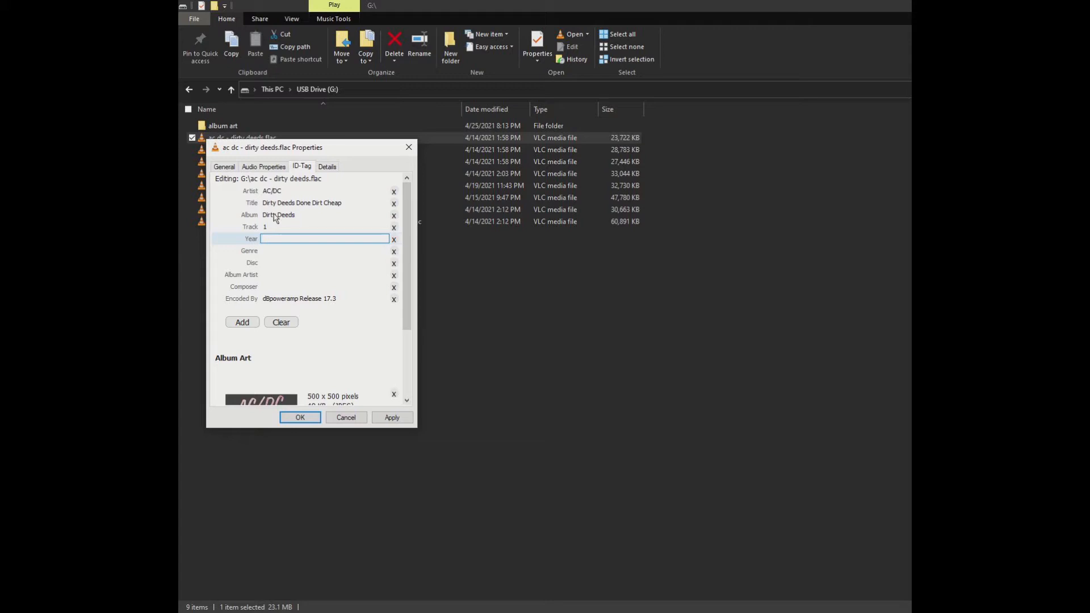
text(1987)
key(Tab)
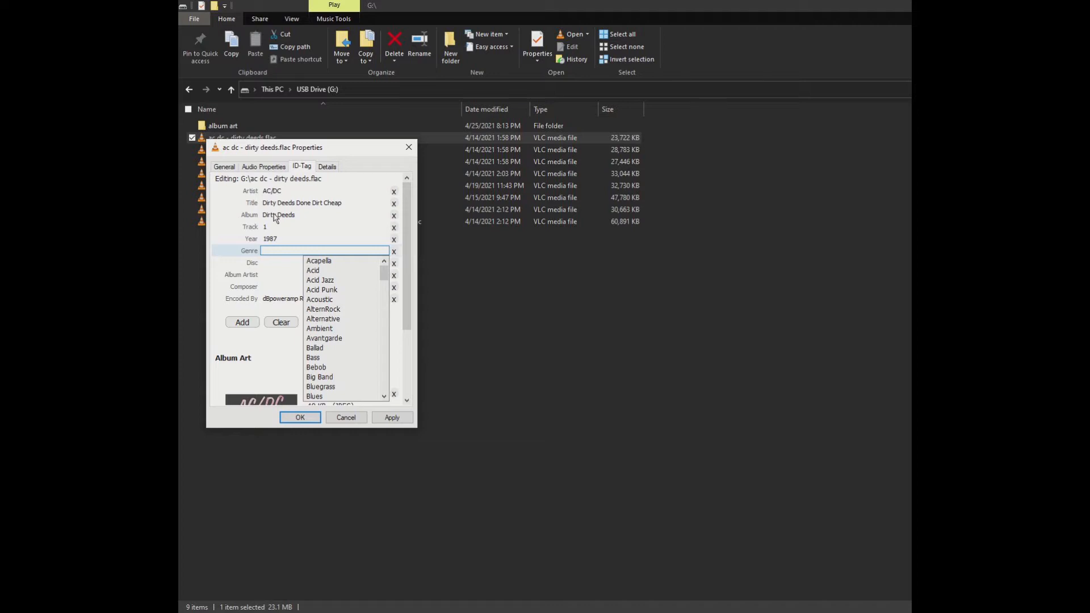
- Set the Genre tag to Rock, chosen from the predefined genres
scroll(350, 286, down, 2)
scroll(350, 286, down, 3)
scroll(346, 301, down, 4)
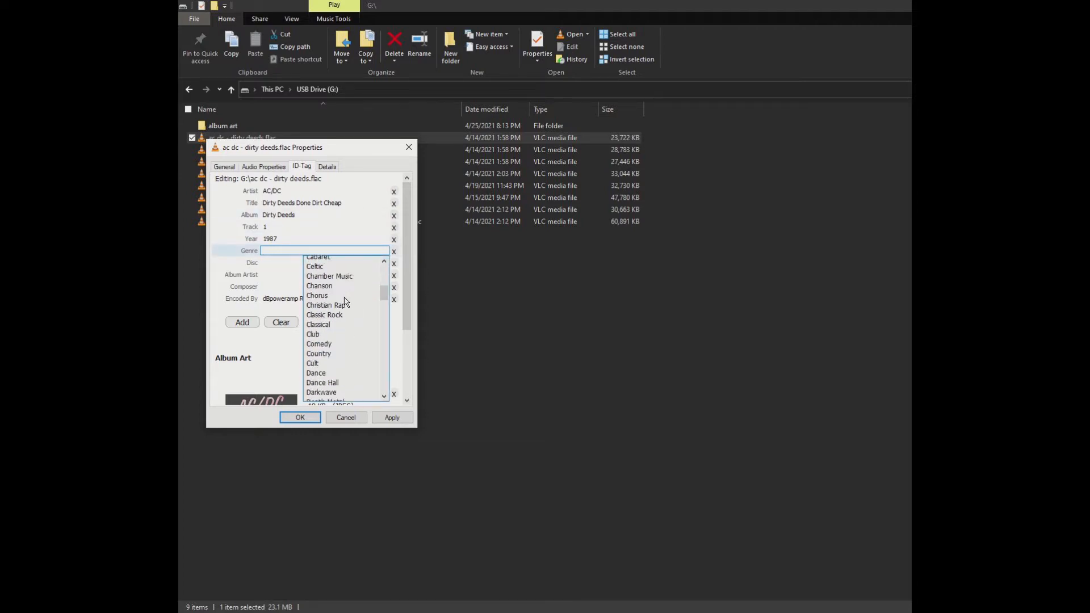
scroll(346, 302, down, 20)
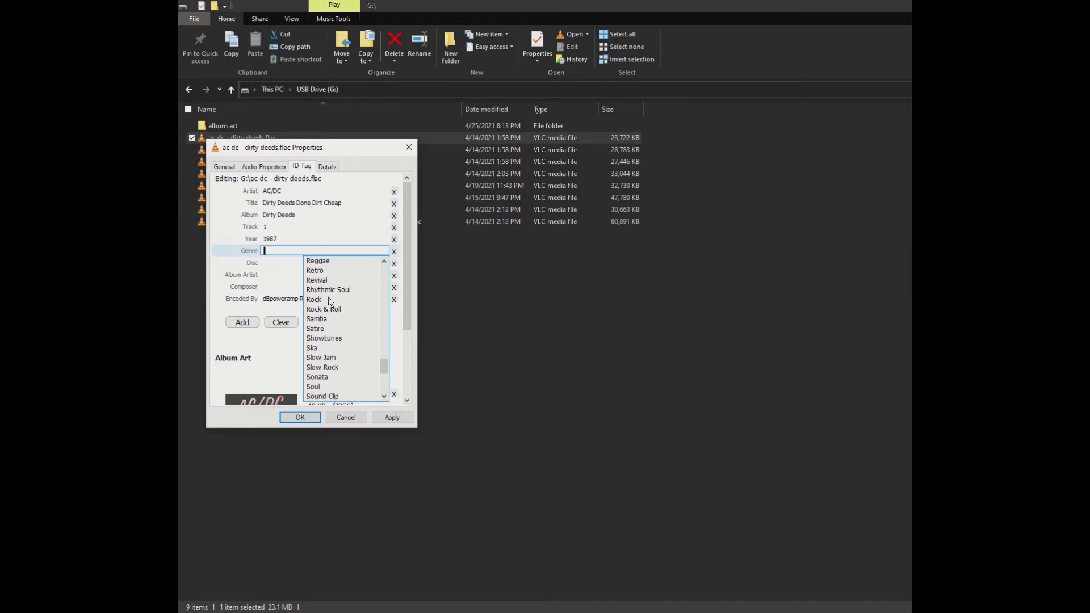
click(327, 300)
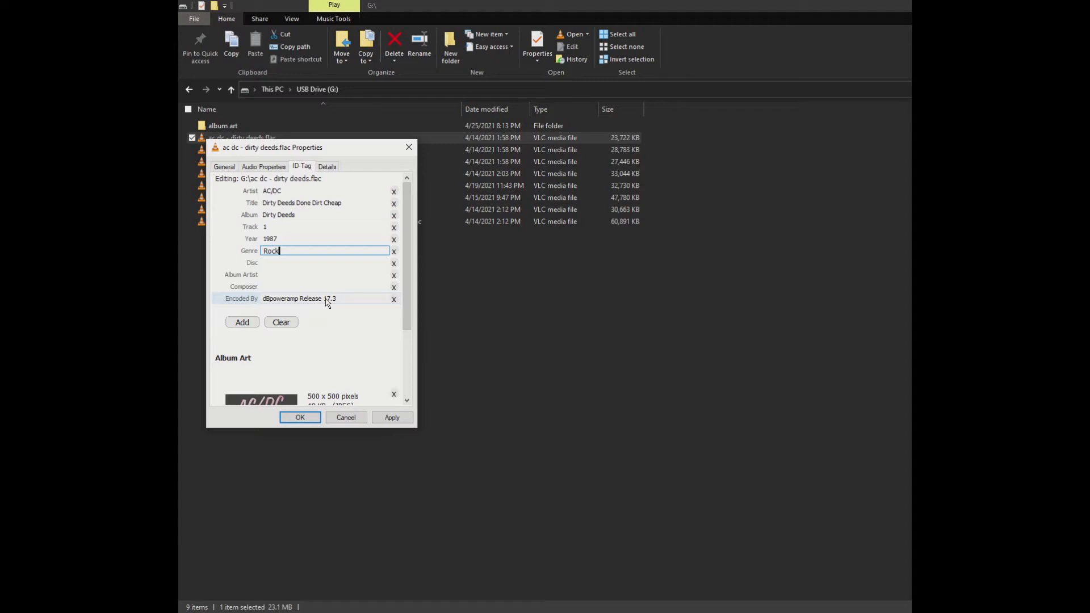
- Append 1 to the Genre tag and set the Album Artist tag to AC/DC
text(1)
key(Tab)
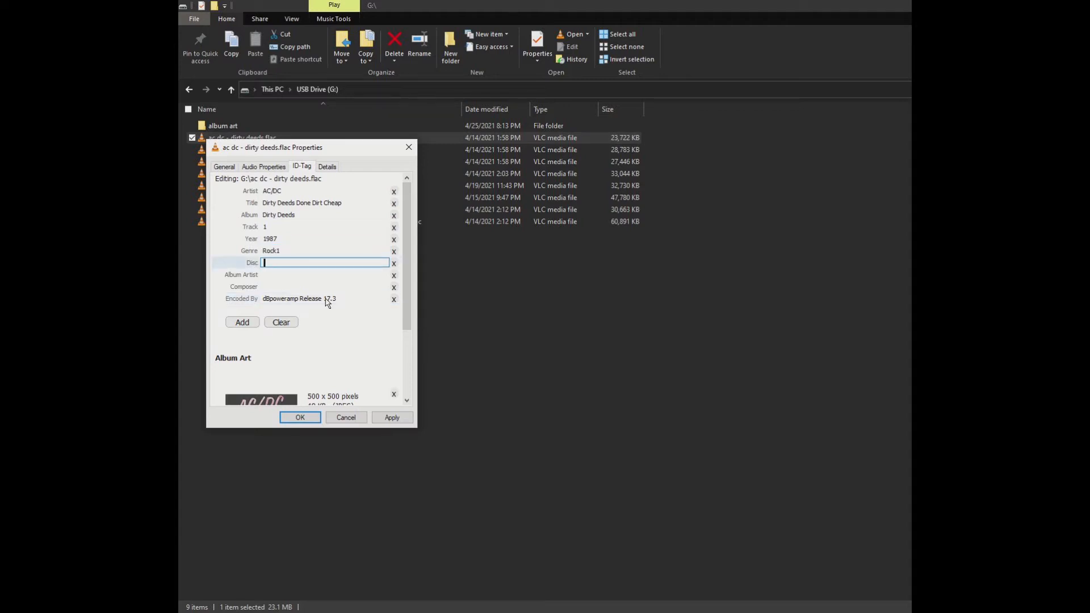
key(Tab)
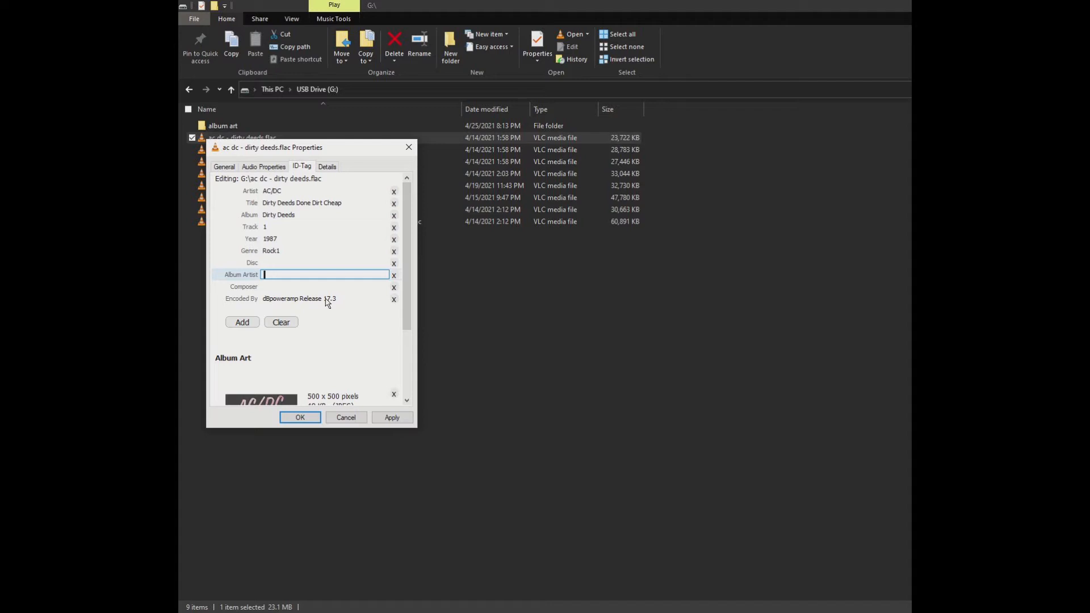
text(AC/DC)
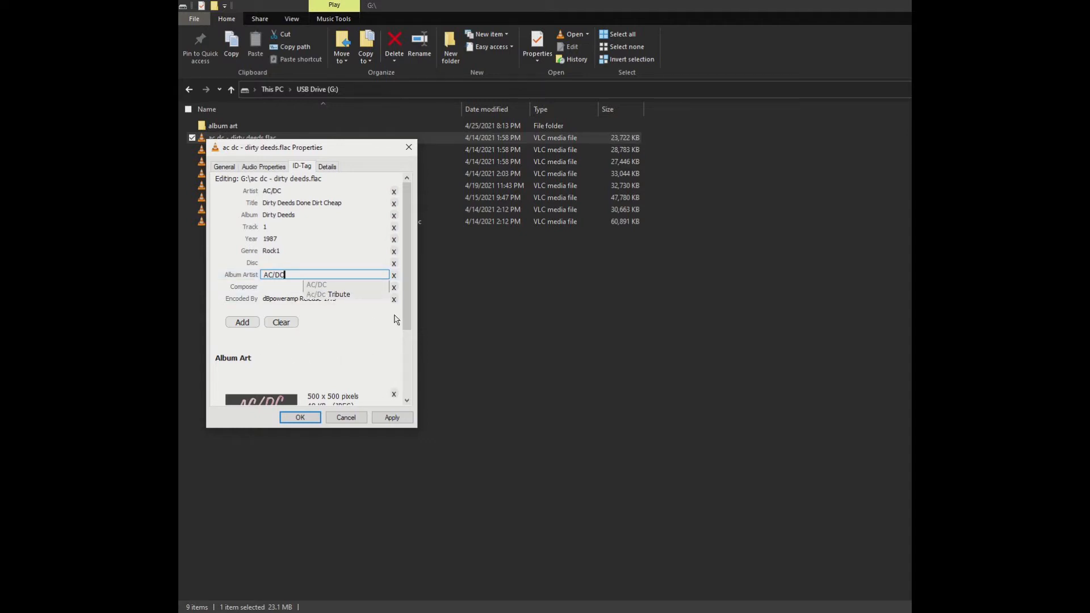
- Review the album art and save the edited tags of the AC/DC Dirty Deeds file
scroll(393, 319, down, 3)
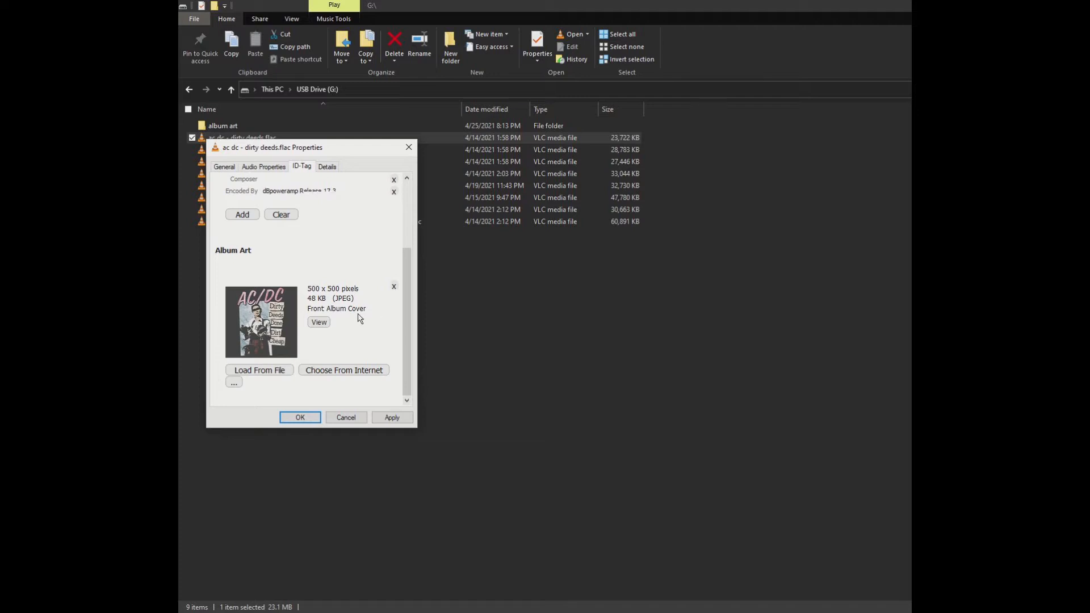
click(301, 418)
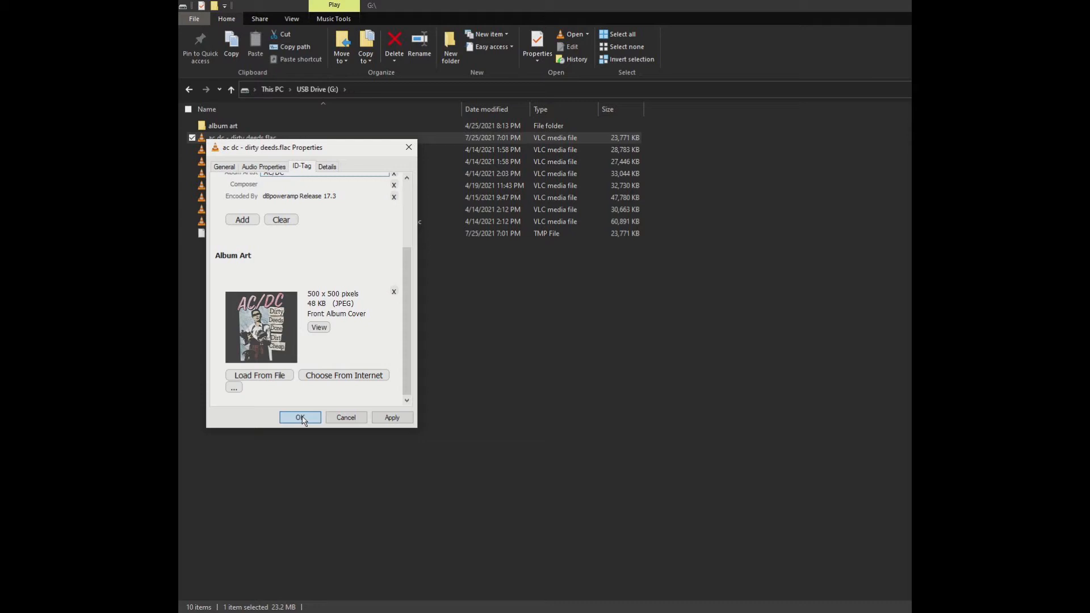
click(300, 418)
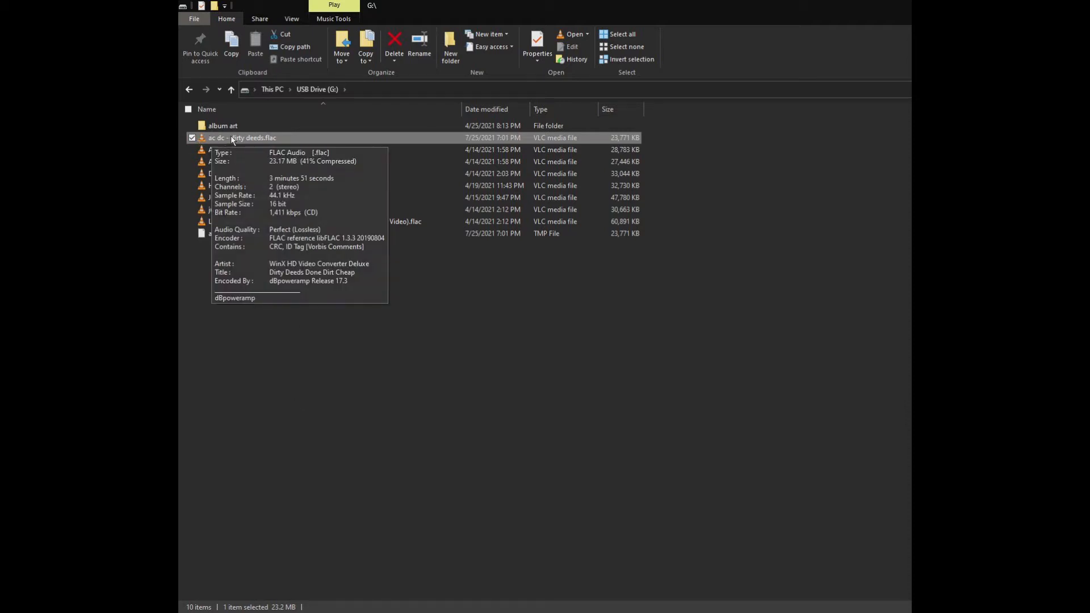
- Preview the USB drive's files as large icons, then show them in the Content layout
click(292, 19)
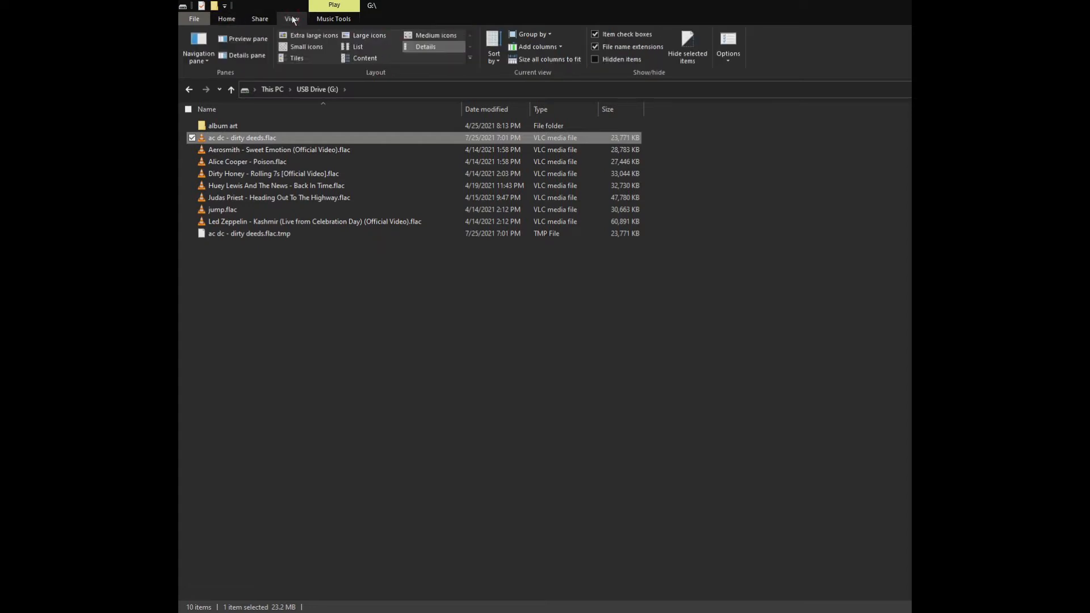
click(354, 35)
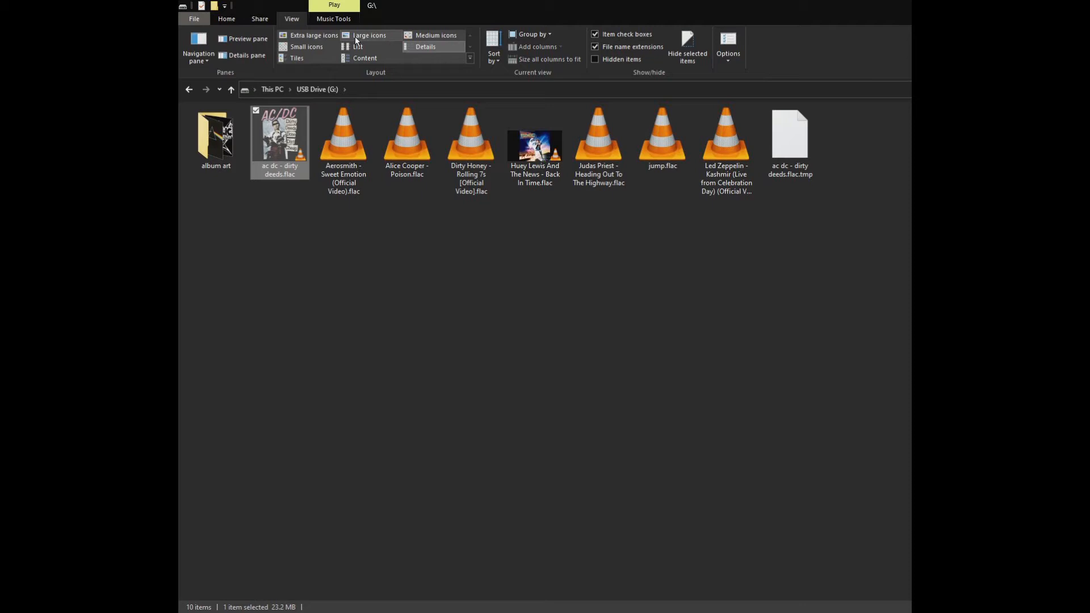
click(358, 45)
click(362, 57)
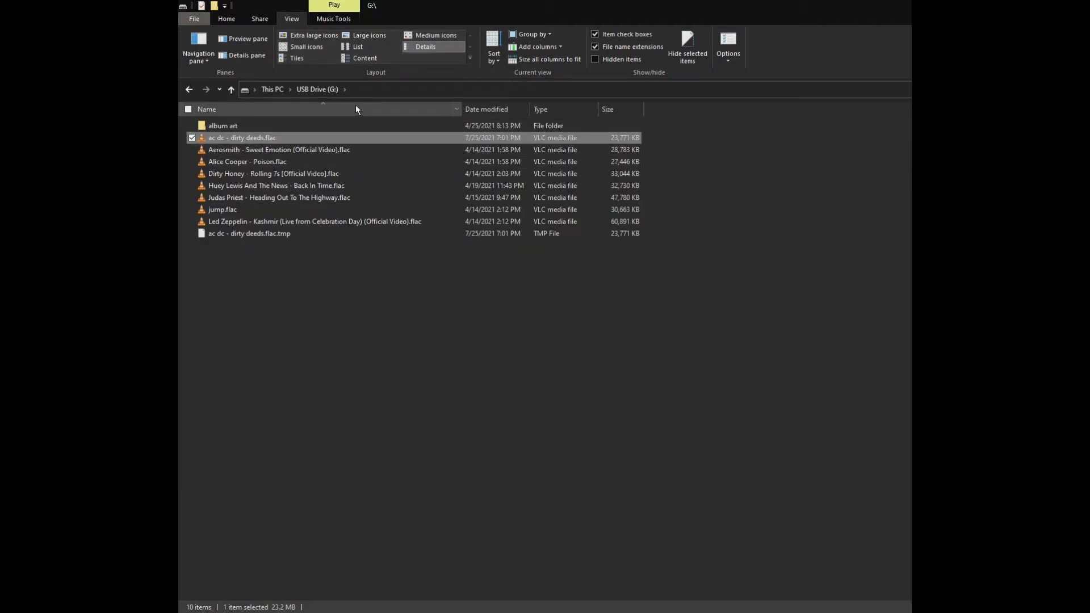
click(352, 58)
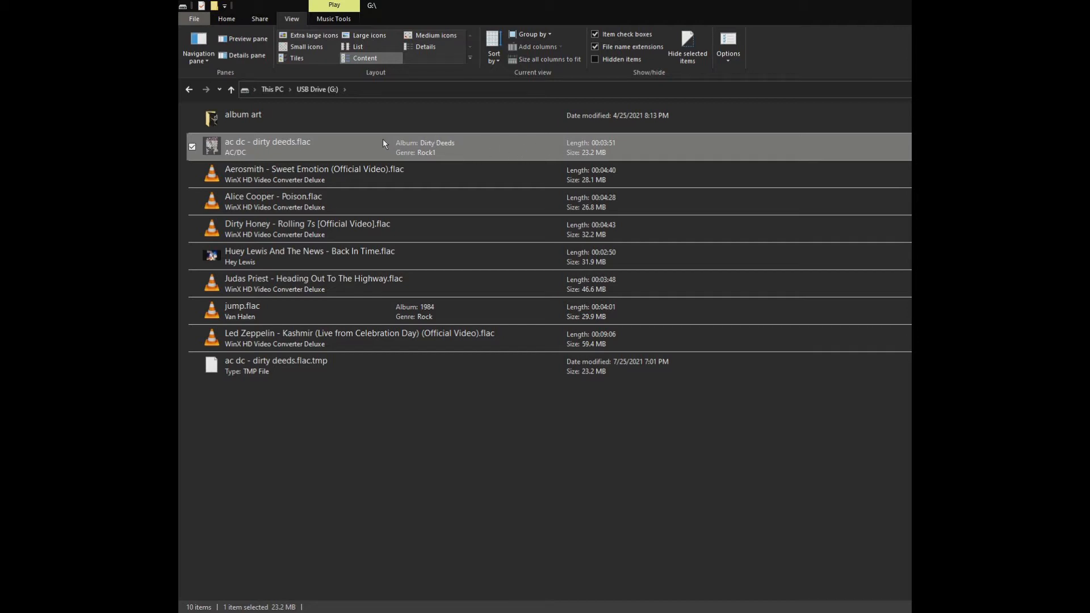
- Open the ID tags of the Aerosmith - Sweet Emotion file and set the Artist to Aerosmith
right_click(210, 177)
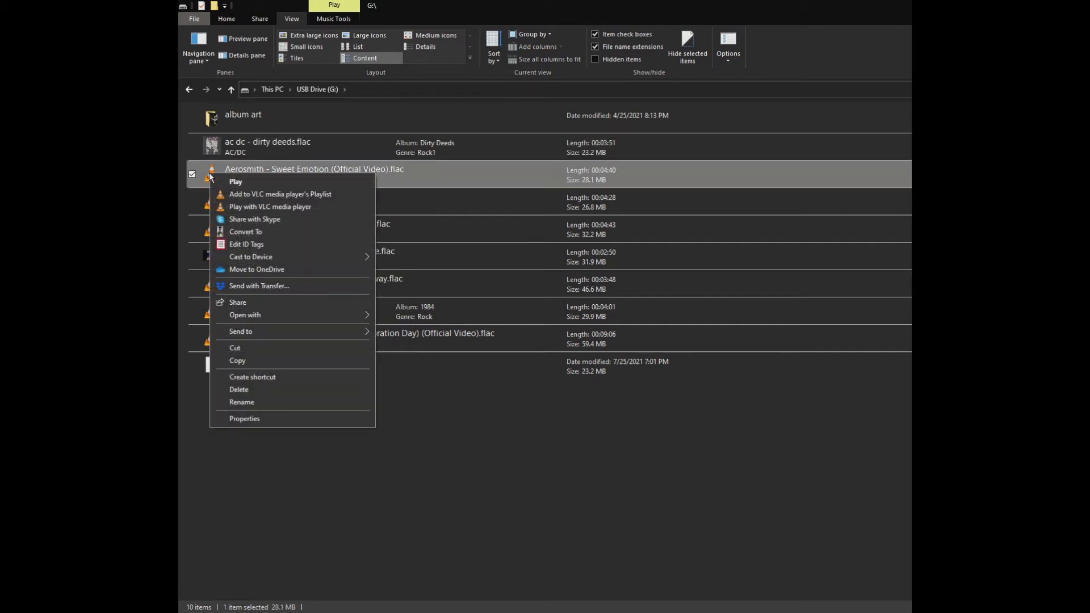
click(242, 419)
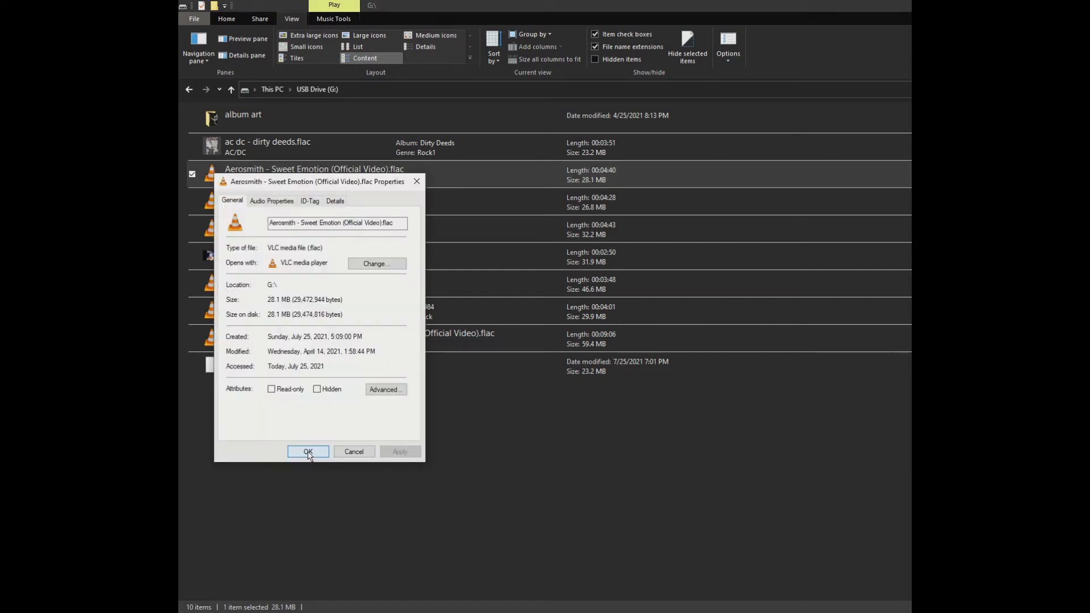
click(314, 204)
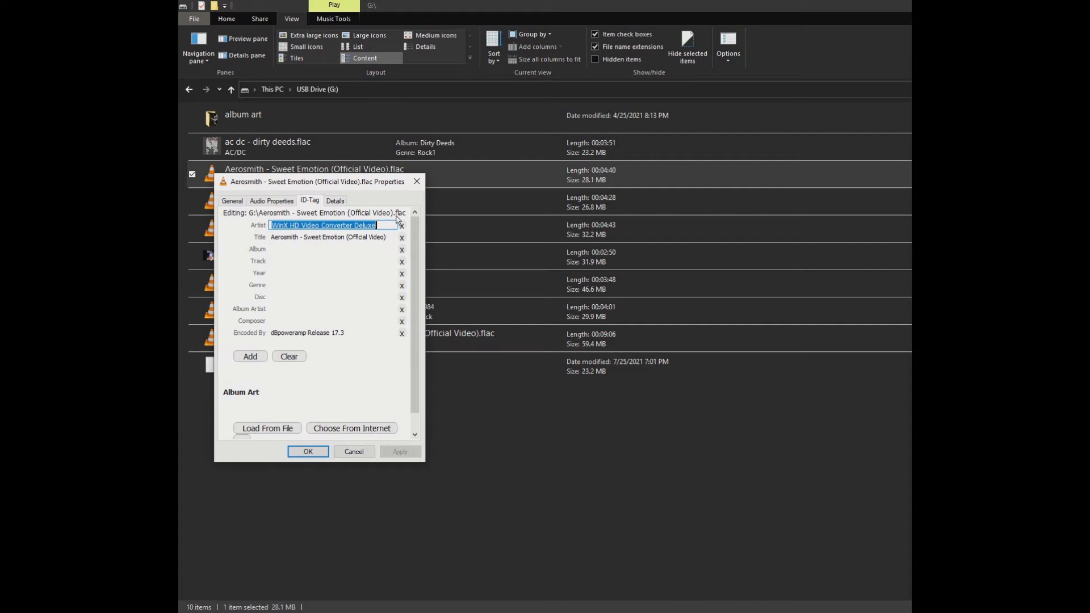
text(A)
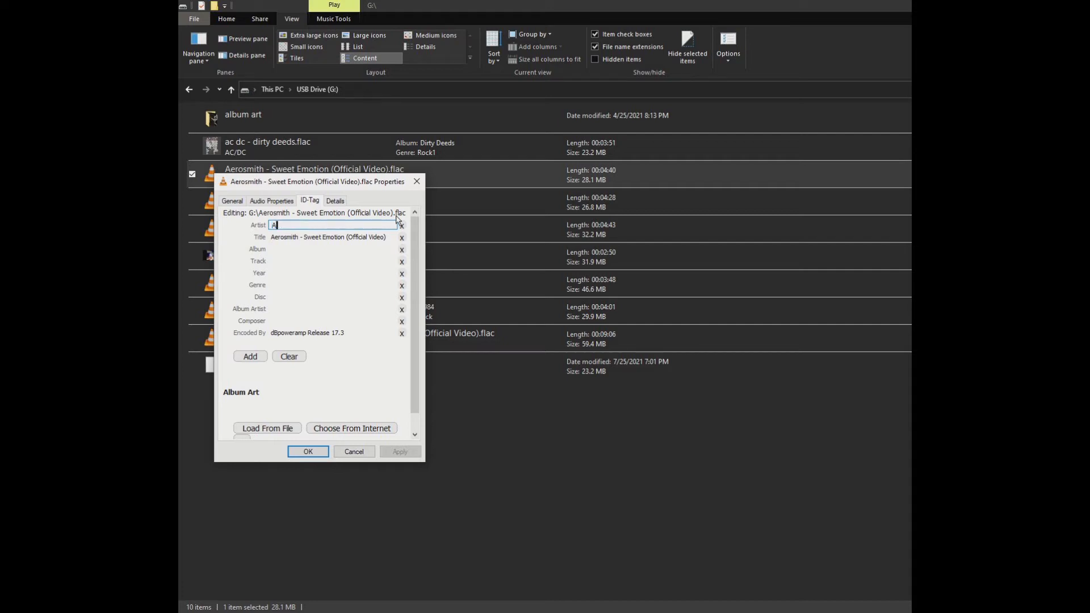
text(erosm)
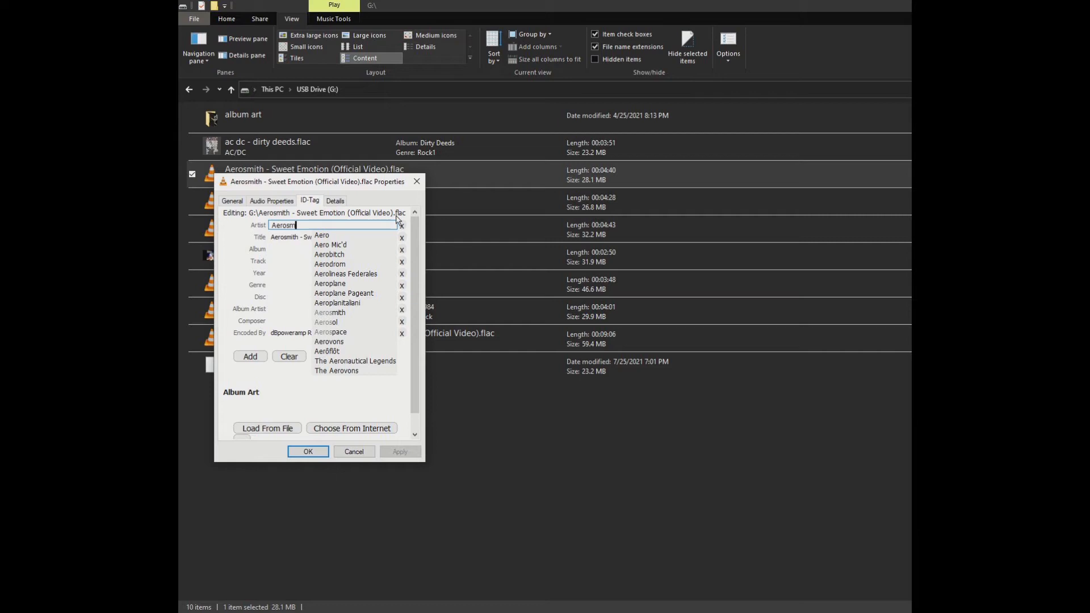
text(ith)
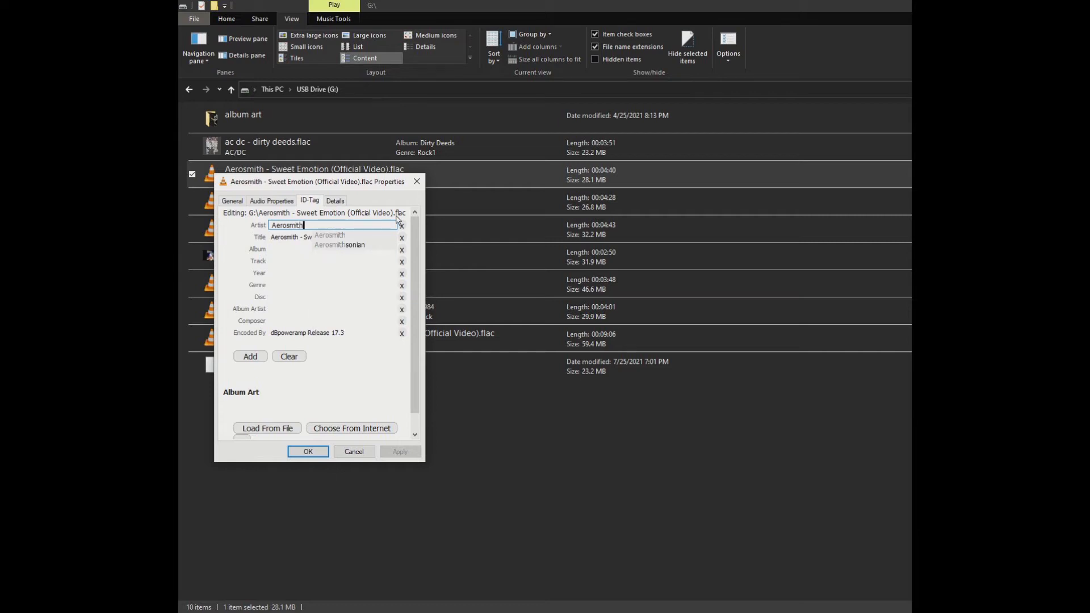
key(Tab)
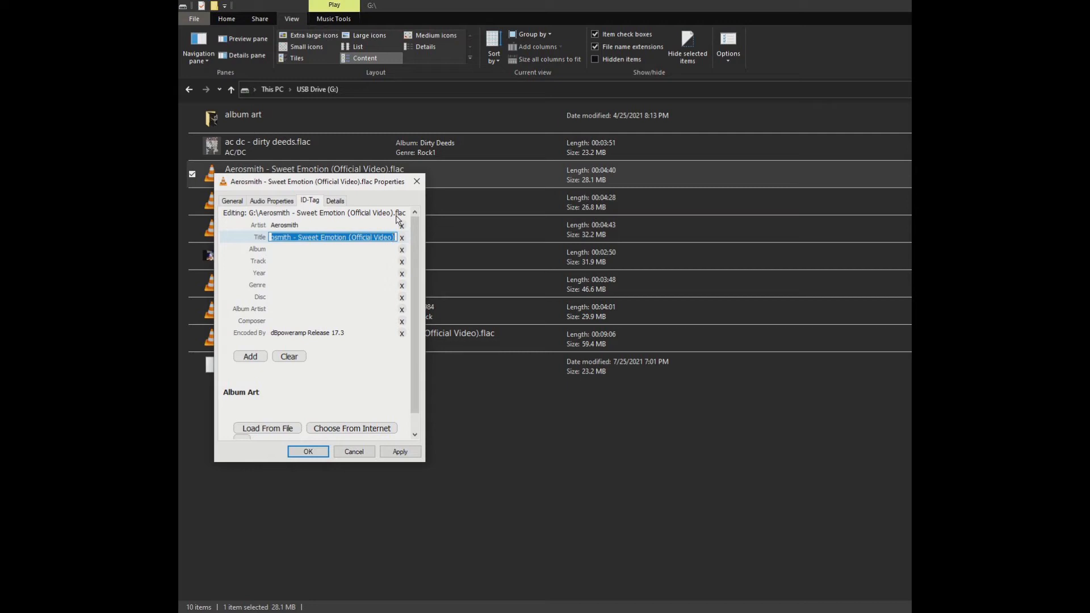
- Set the Album tag of the Sweet Emotion file to Rocks, keeping the existing title
key(Tab)
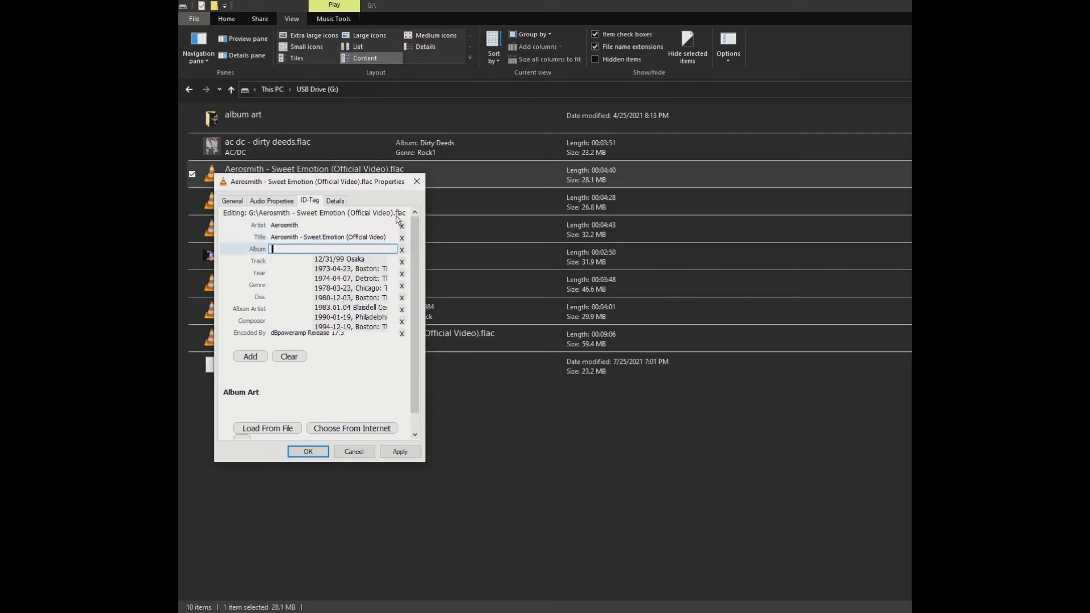
text(Ro)
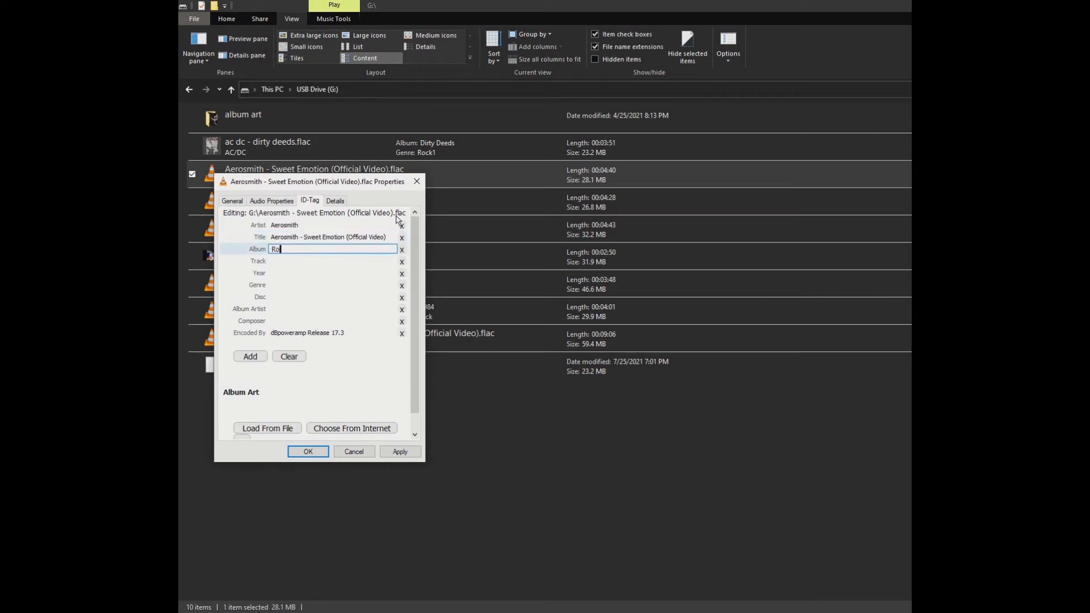
text(cks)
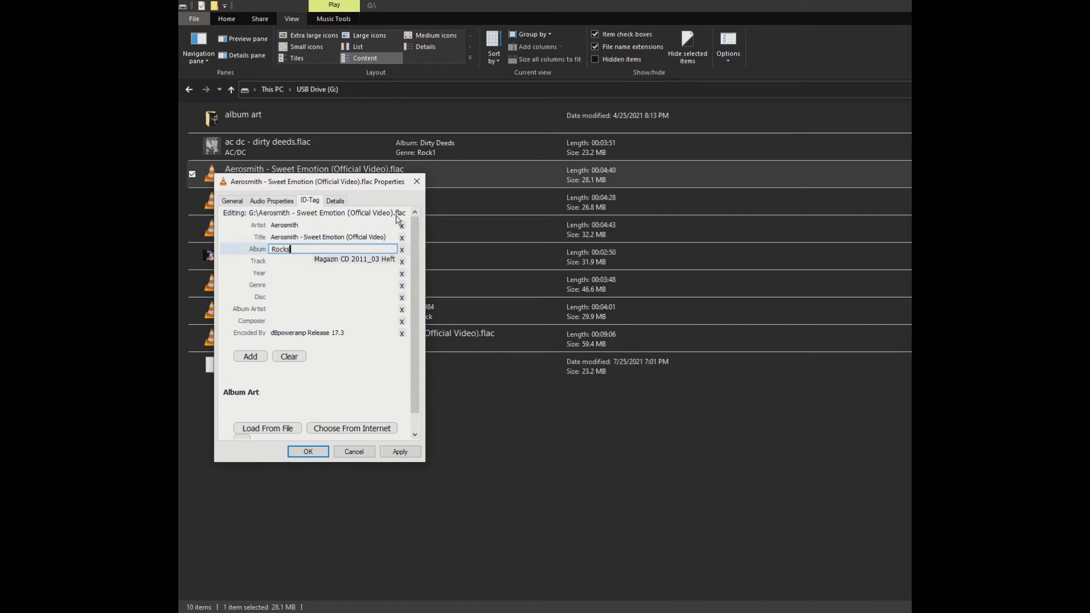
key(Tab)
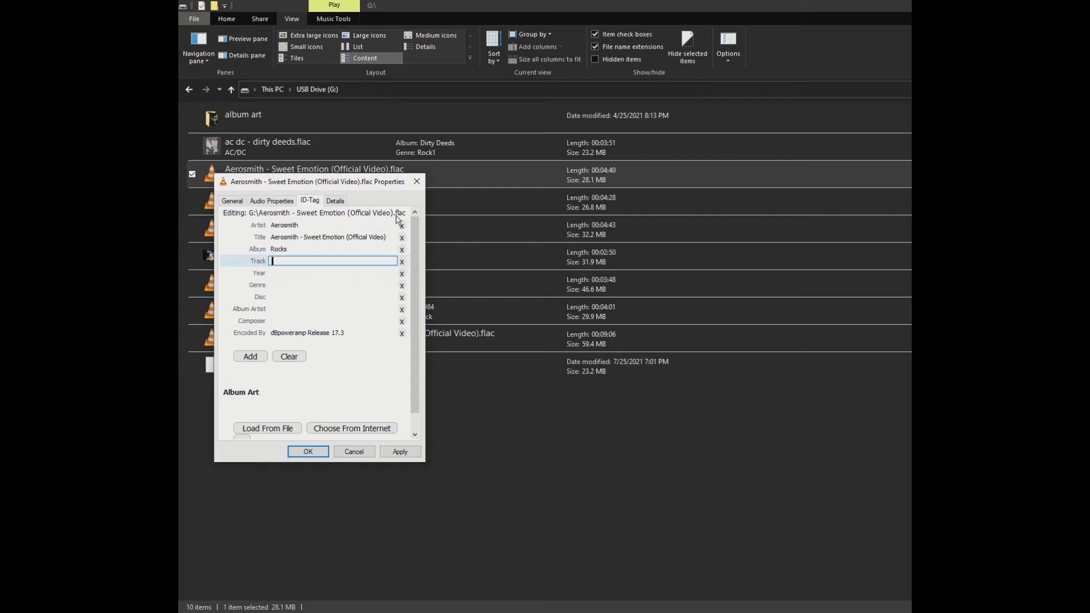
- Leave the Track empty, set the Year tag to who knows and choose the predefined genre Acoustic
key(Tab)
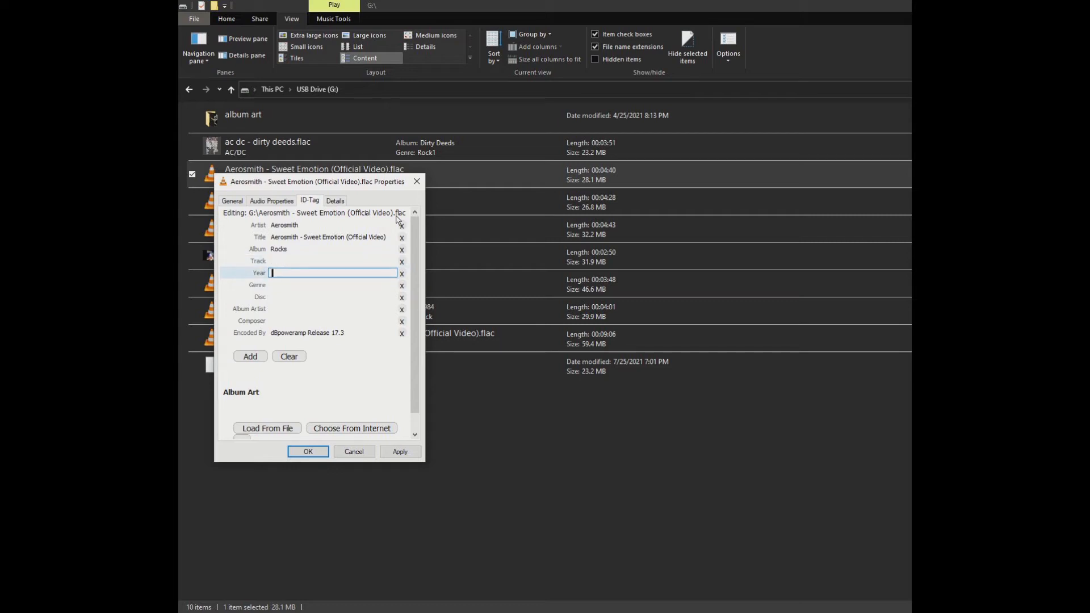
text(who knows)
key(Tab)
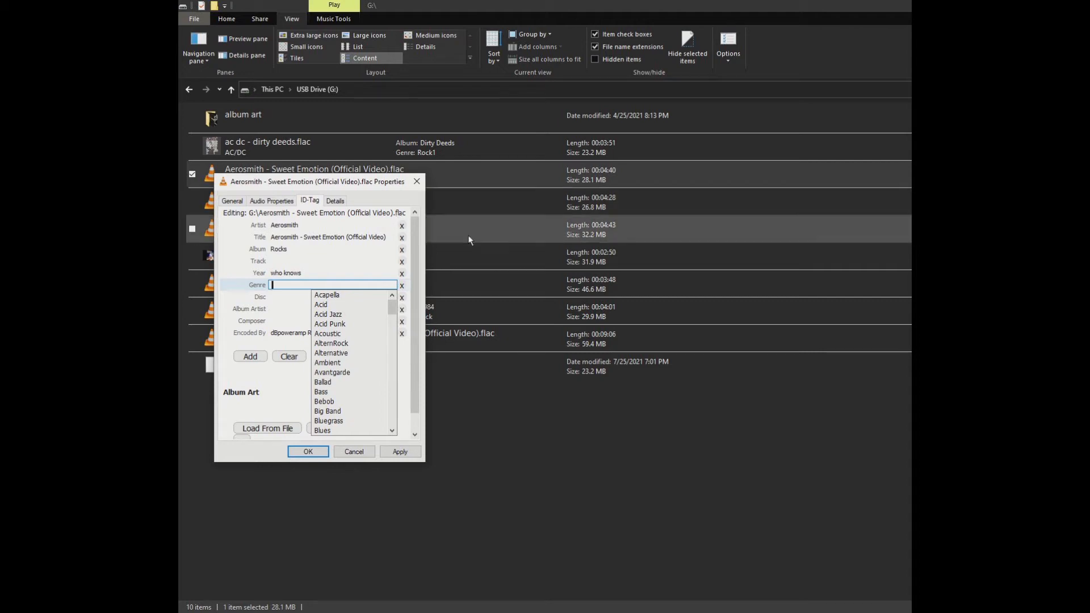
click(327, 334)
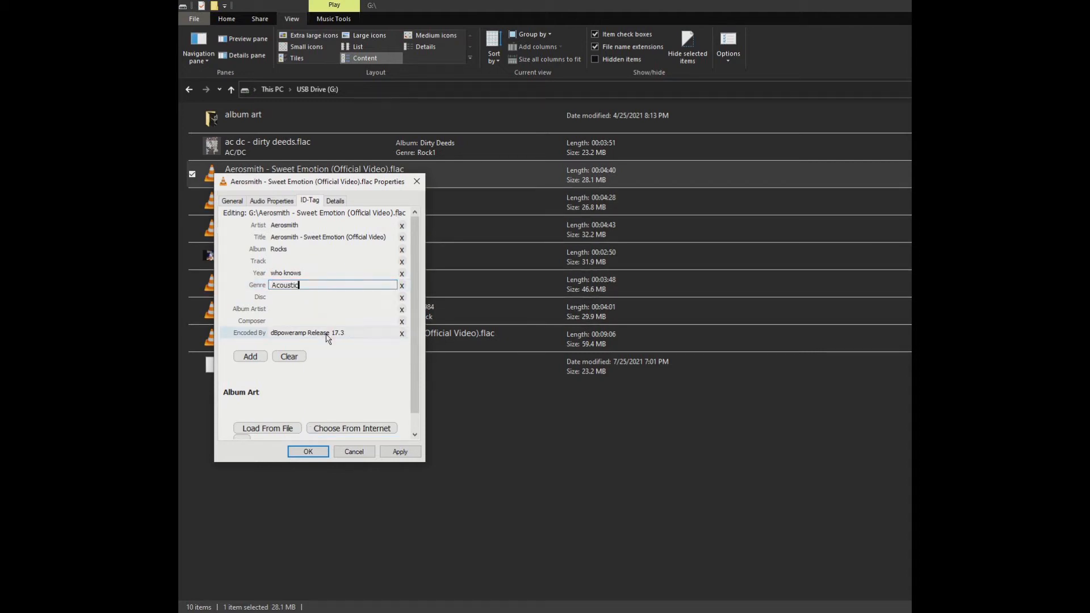
- Find album art on the internet for Aerosmith - Rocks and use the round badge image as front cover
scroll(346, 374, down, 1)
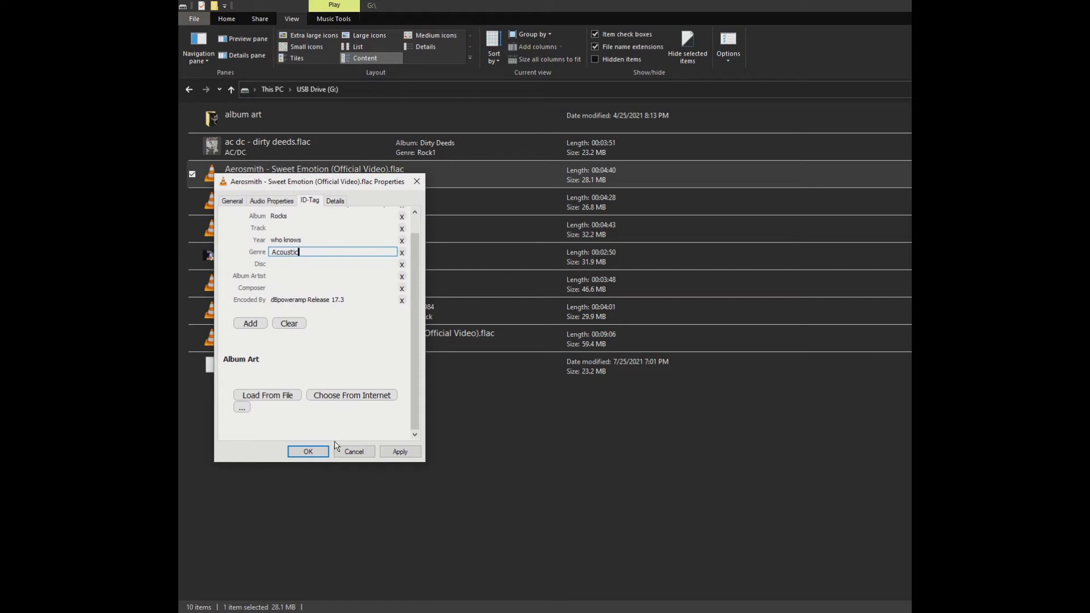
scroll(341, 406, up, 1)
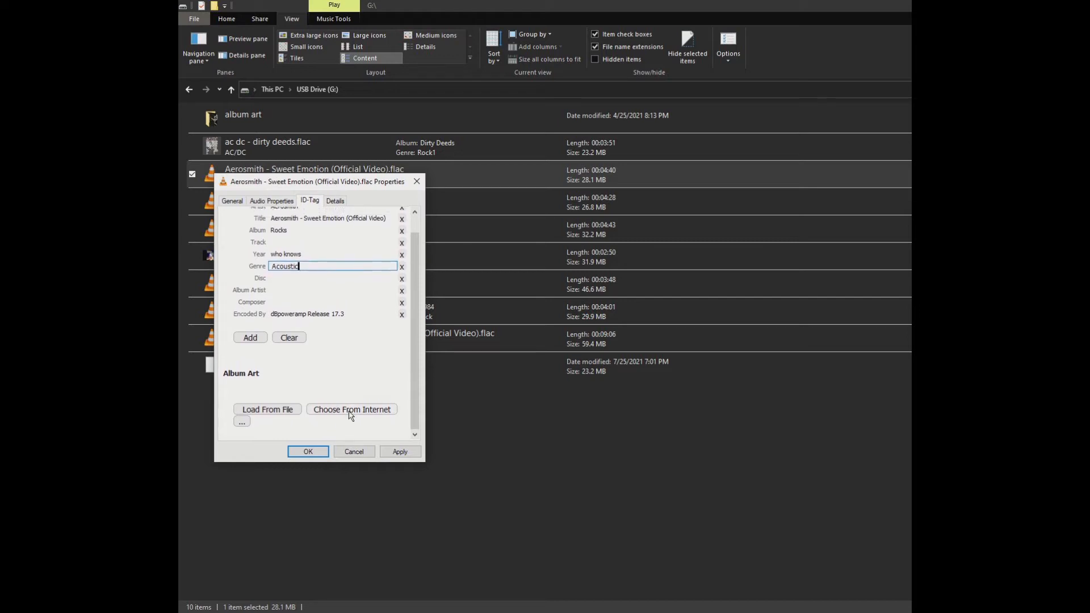
click(350, 410)
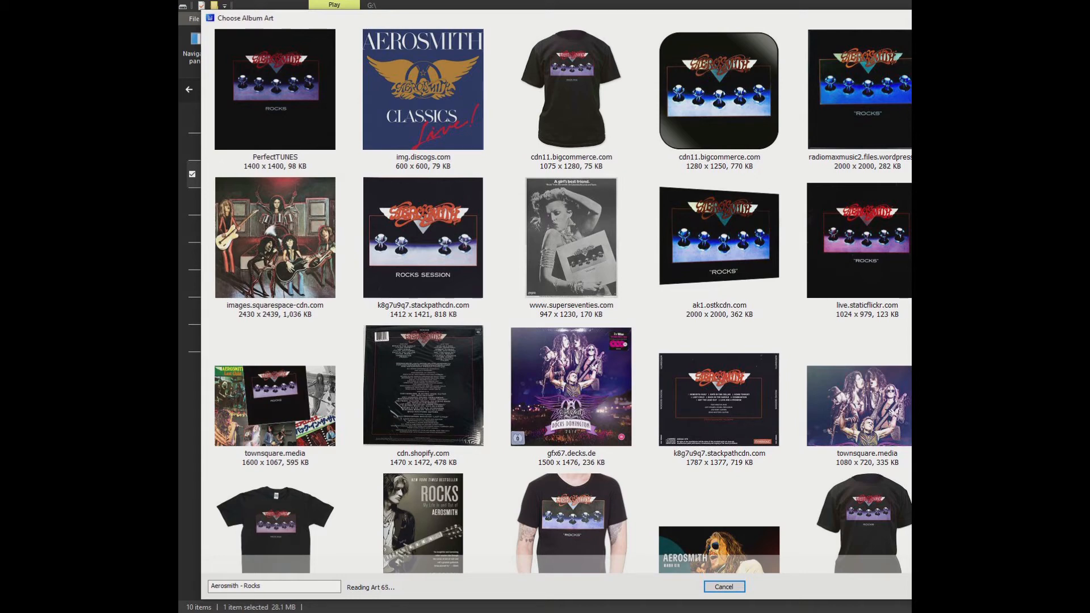
key(Escape)
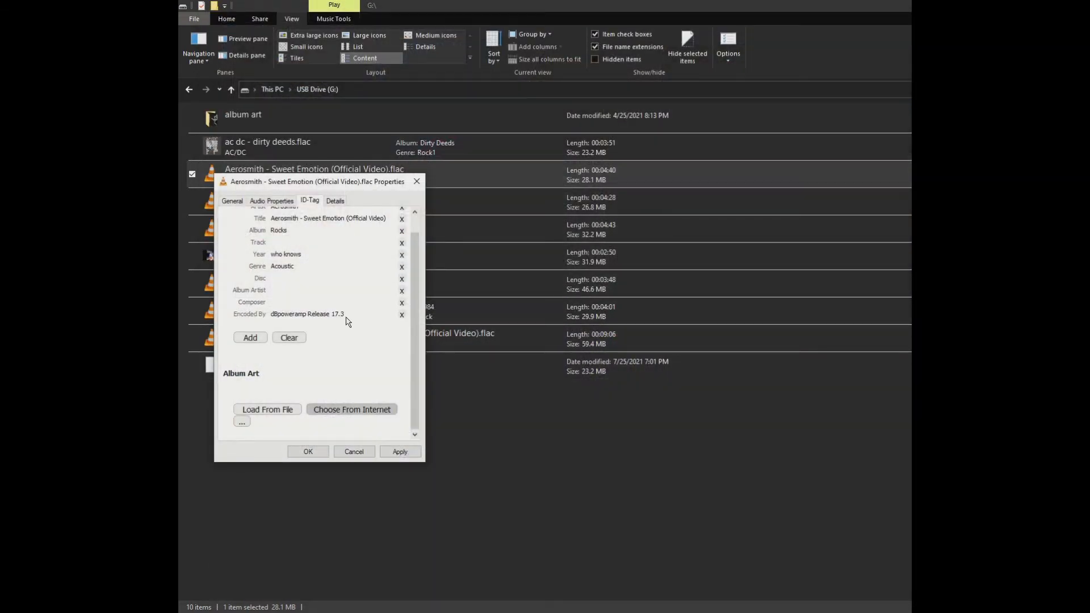
- Resize the Aerosmith album art to a maximum of 500 x 500 pixels
scroll(387, 326, down, 2)
scroll(388, 328, down, 1)
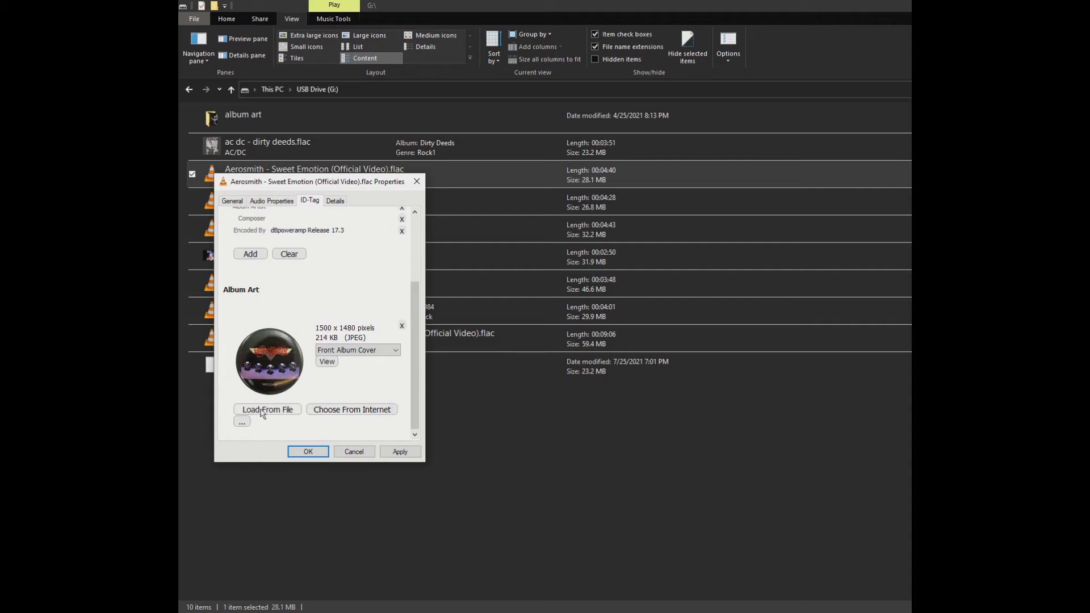
click(241, 422)
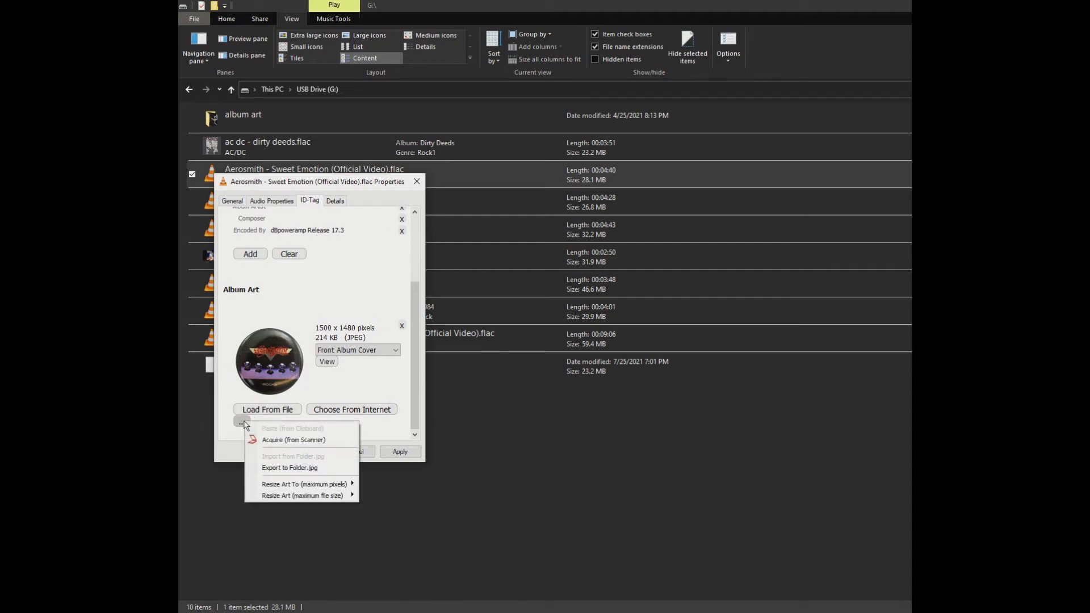
mouse_move(285, 488)
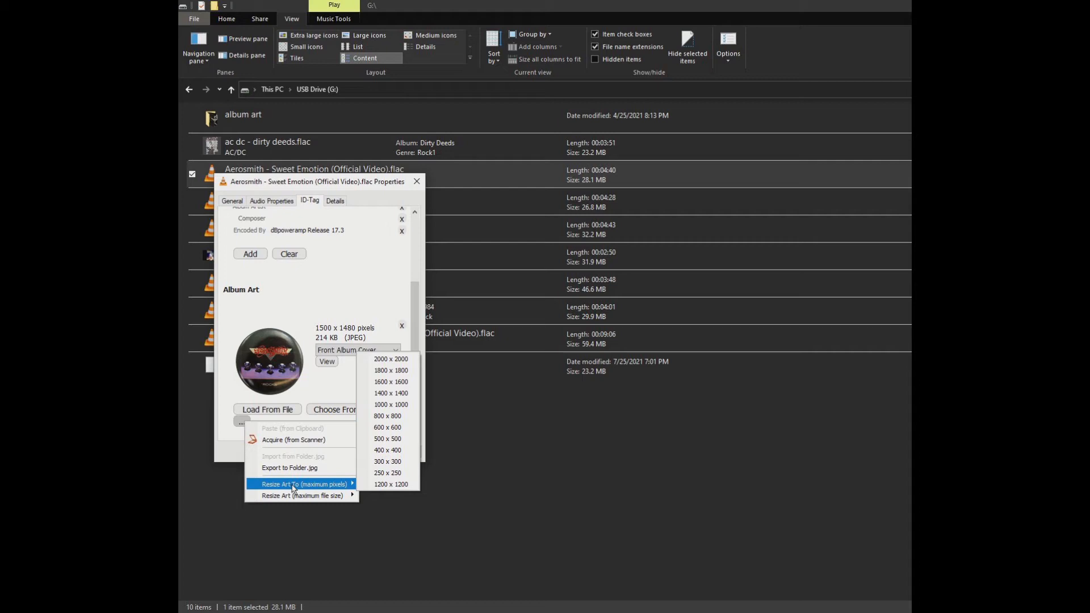
click(395, 440)
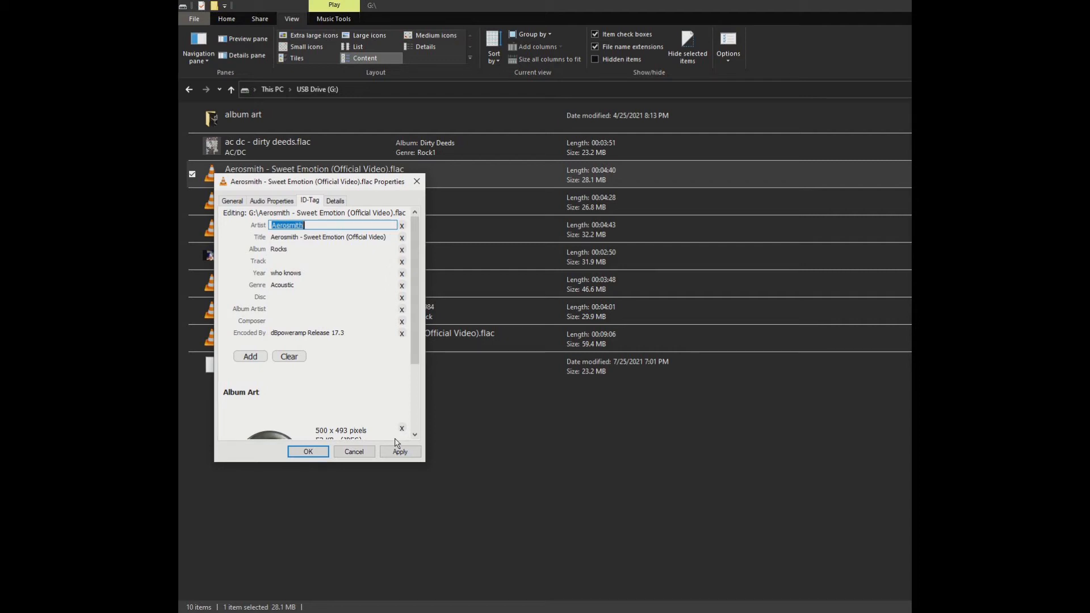
- Check the resized cover and save the tag changes to the Aerosmith file
scroll(379, 386, down, 3)
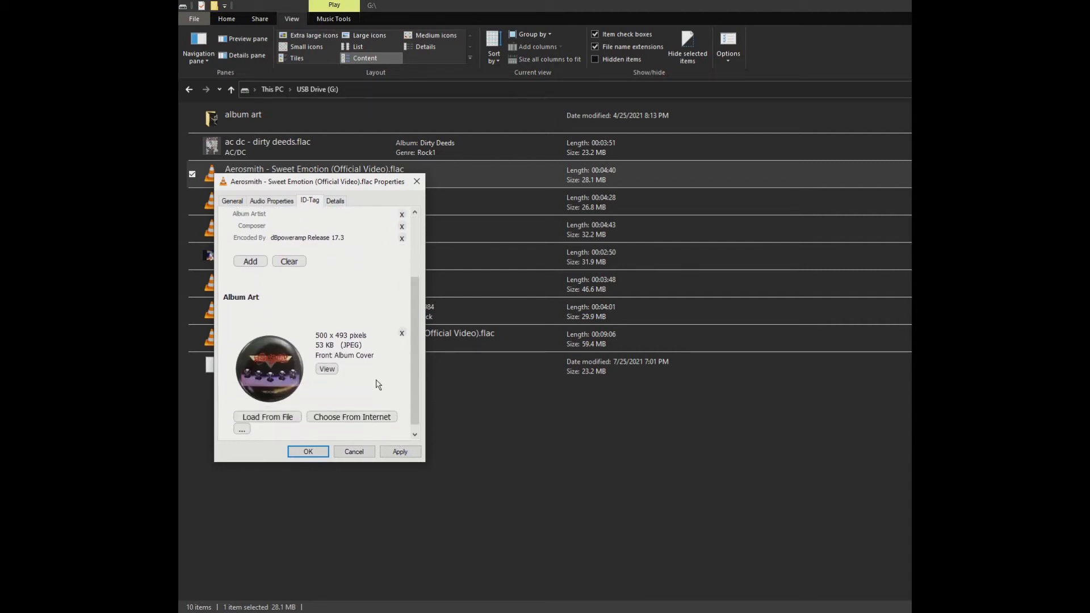
scroll(378, 385, down, 1)
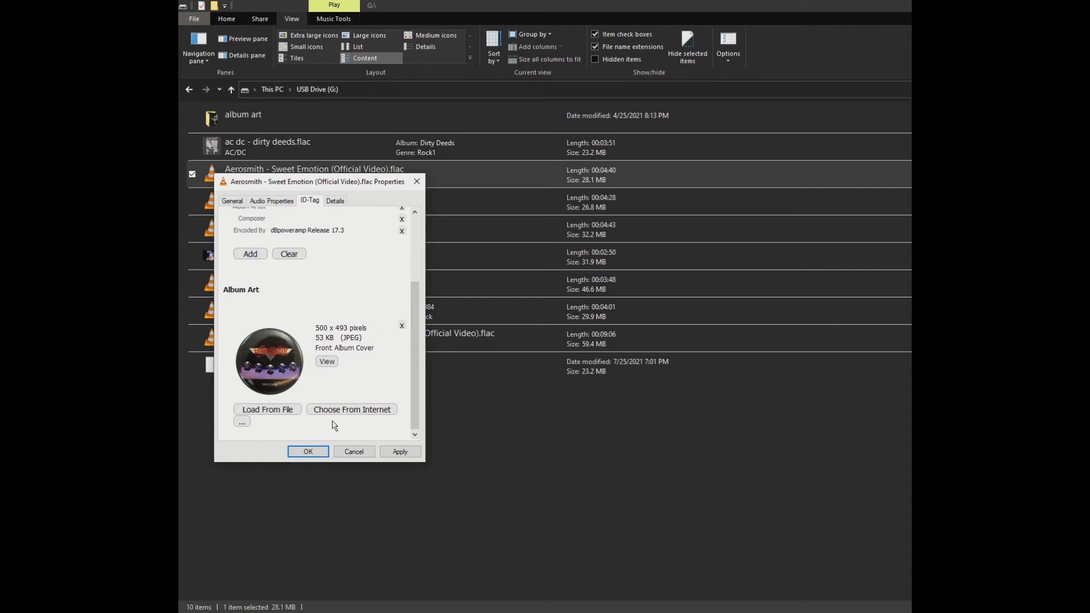
click(313, 453)
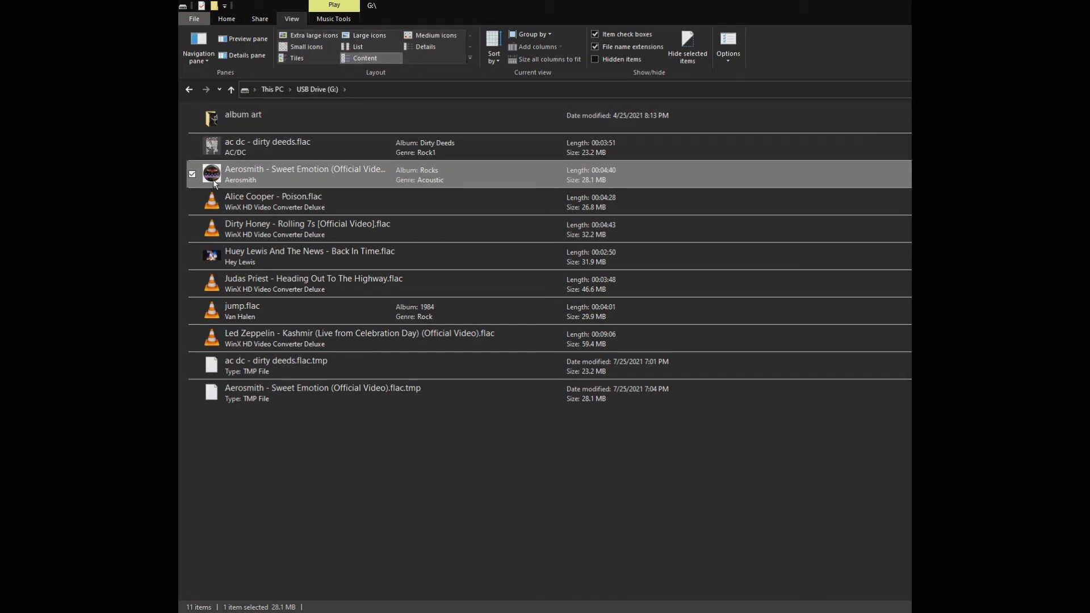
- Show the USB drive's files as large icons and open the properties of the Aerosmith - Sweet Emotion file
click(353, 36)
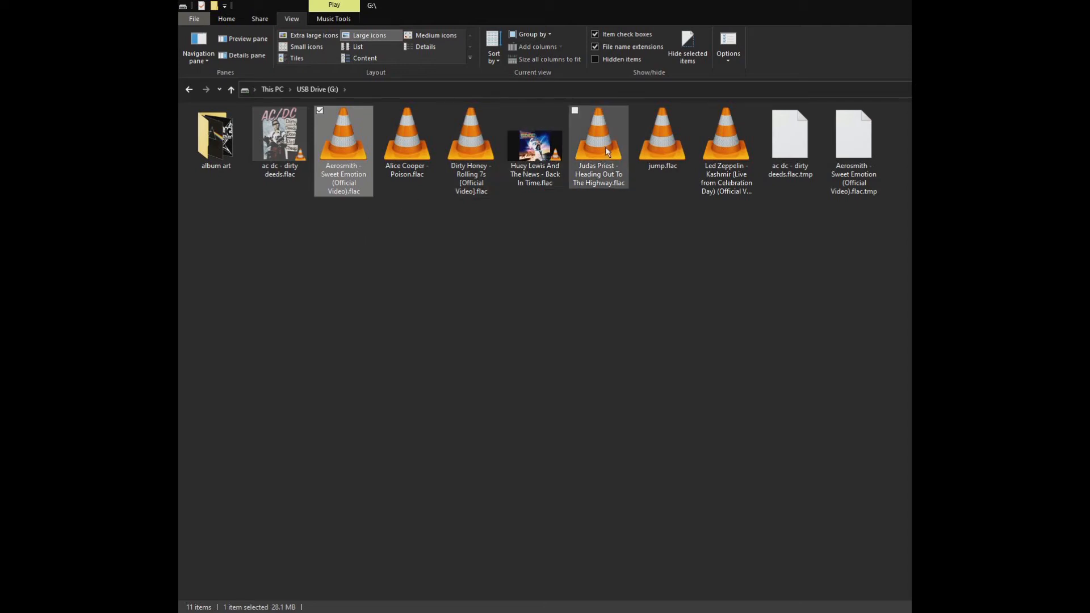
right_click(336, 141)
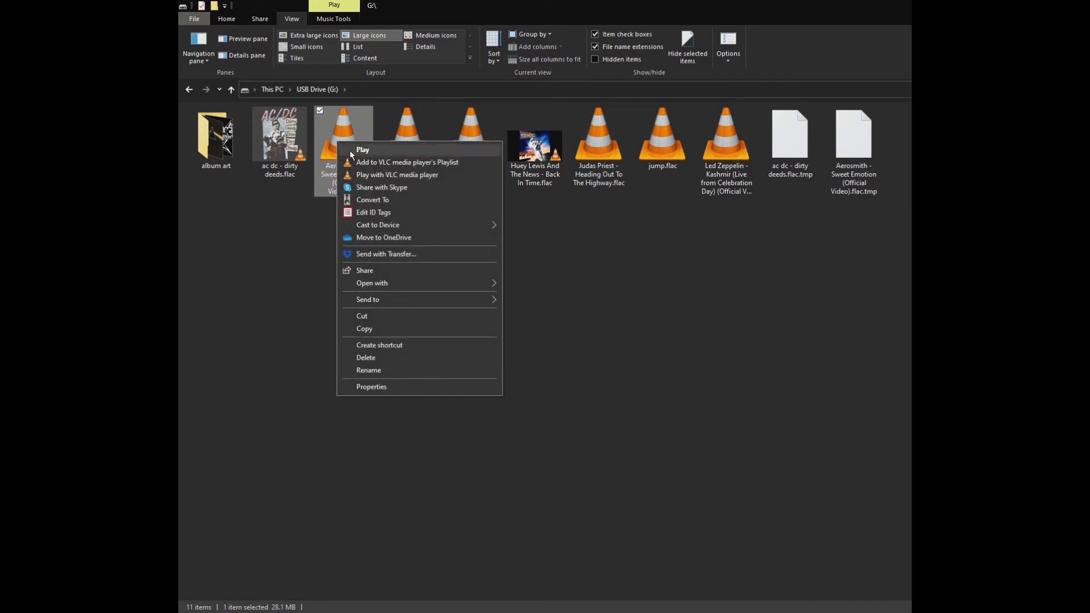
click(367, 386)
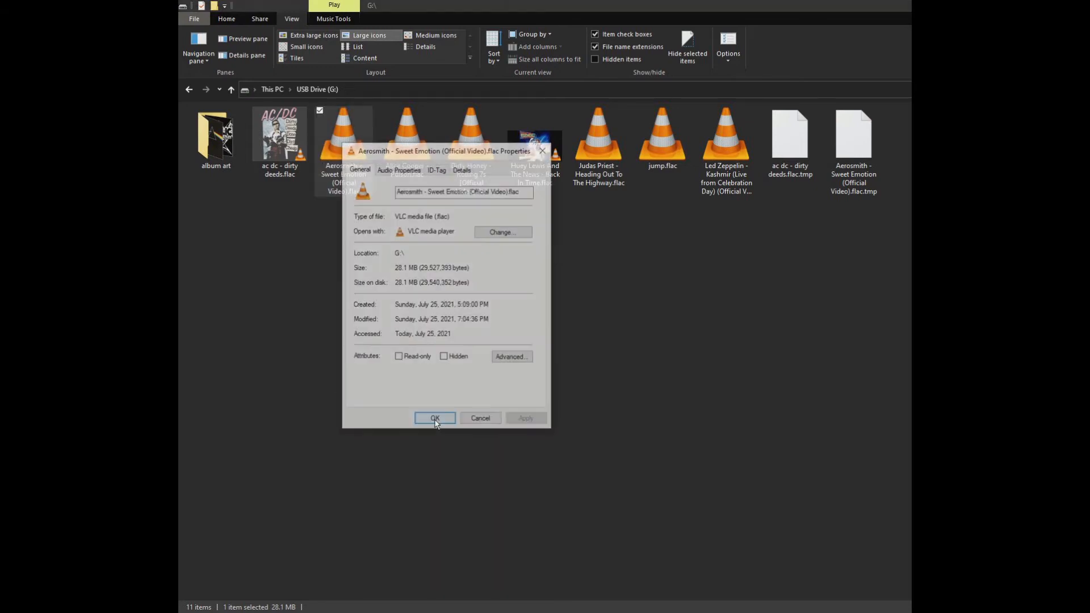
- Resize the Aerosmith - Sweet Emotion album art to a maximum of 400 x 400 pixels, save it and review the file's tags
click(439, 170)
scroll(503, 346, down, 4)
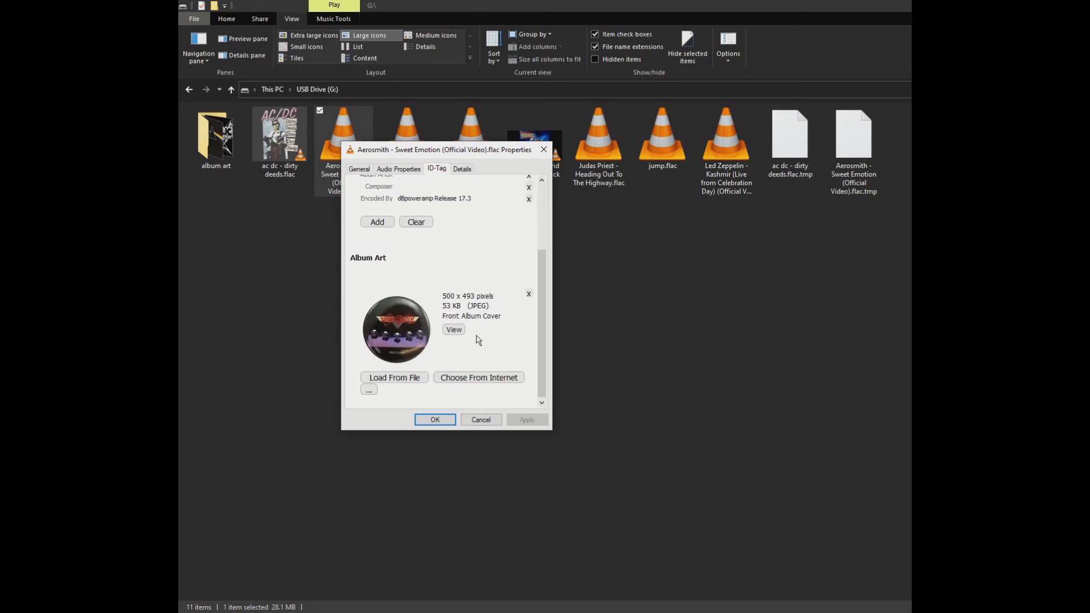
click(369, 391)
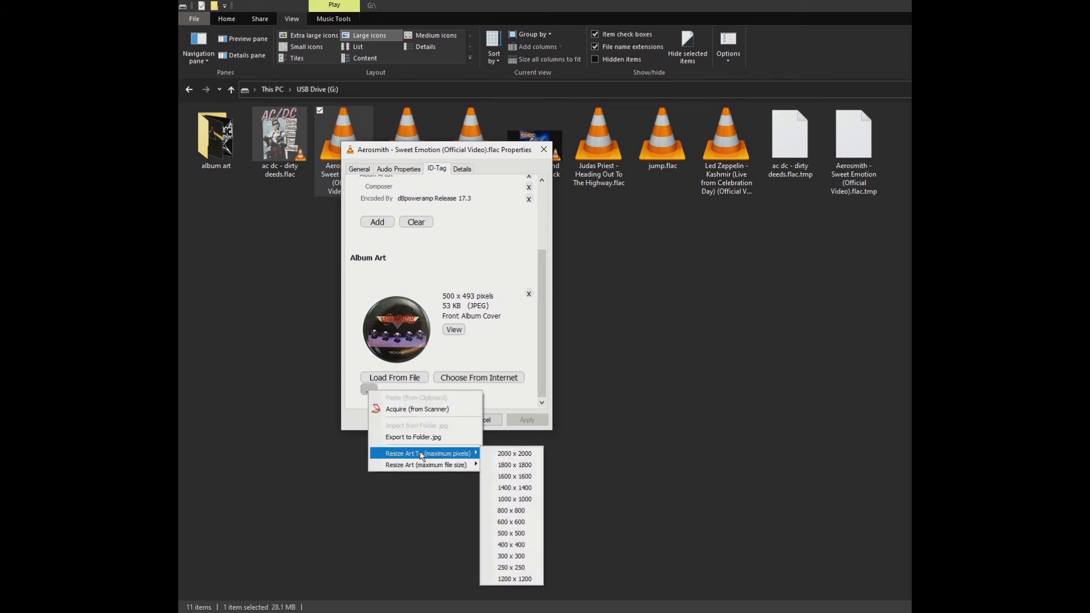
click(510, 544)
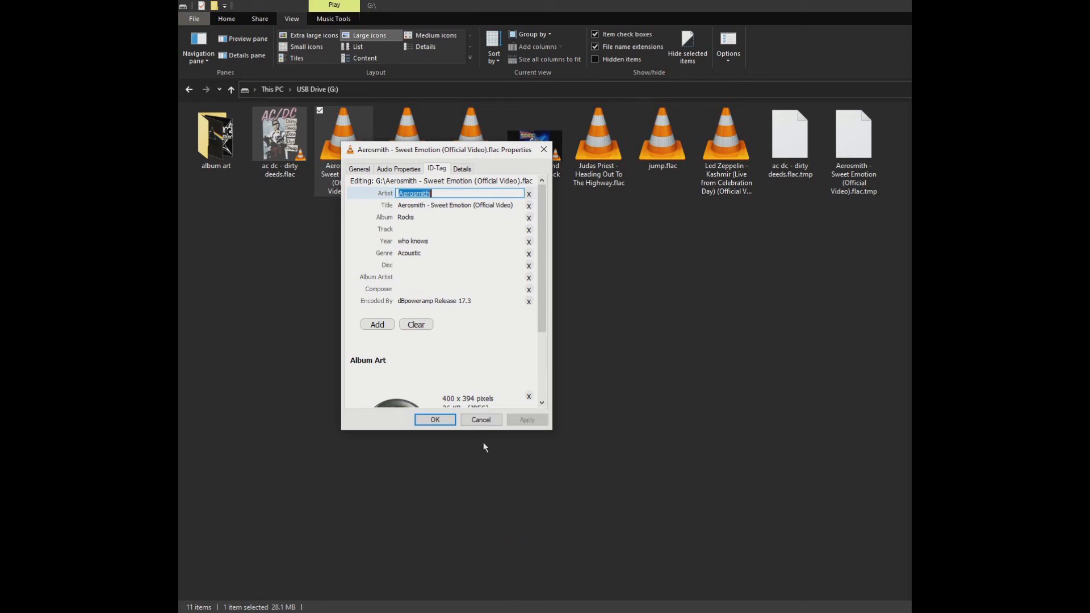
scroll(474, 371, down, 2)
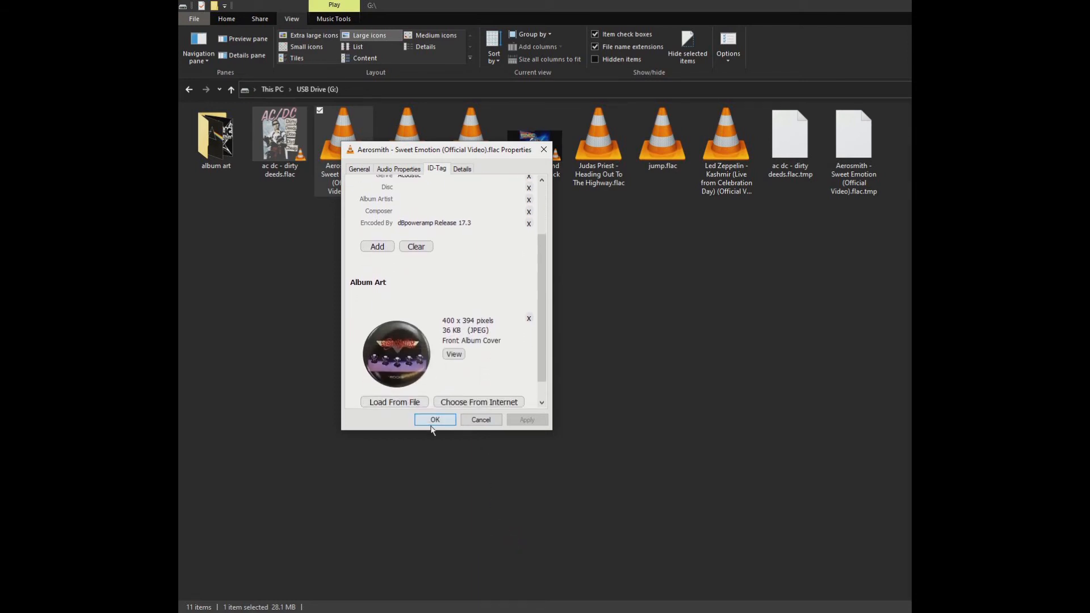
scroll(461, 299, up, 2)
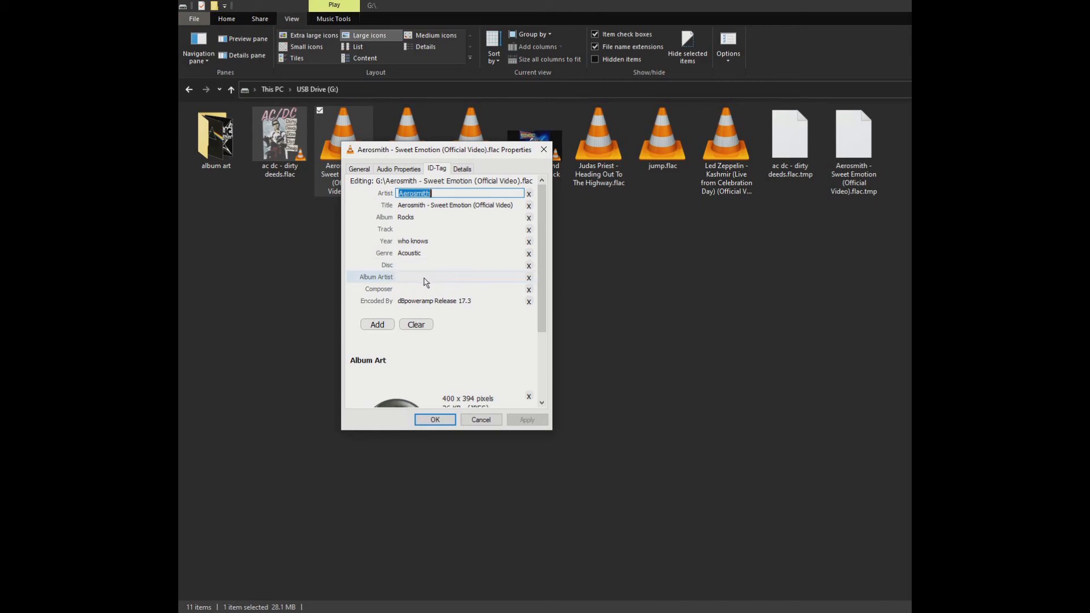
scroll(424, 330, down, 3)
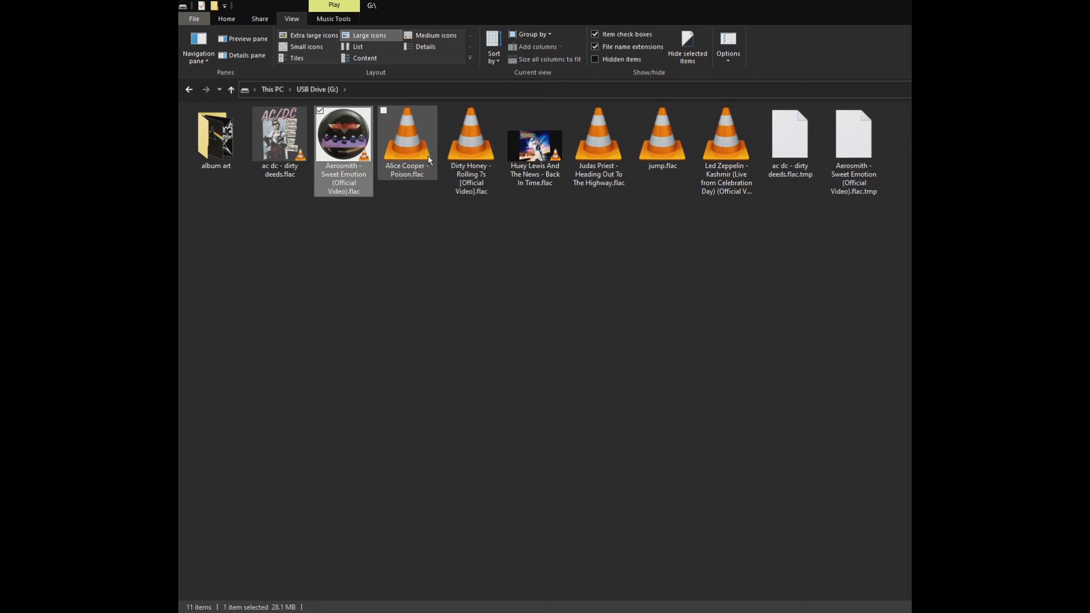
- Examine the images in the aerosmith subfolder of the USB drive's album art folder and return to the album art folder
mouse_move(405, 146)
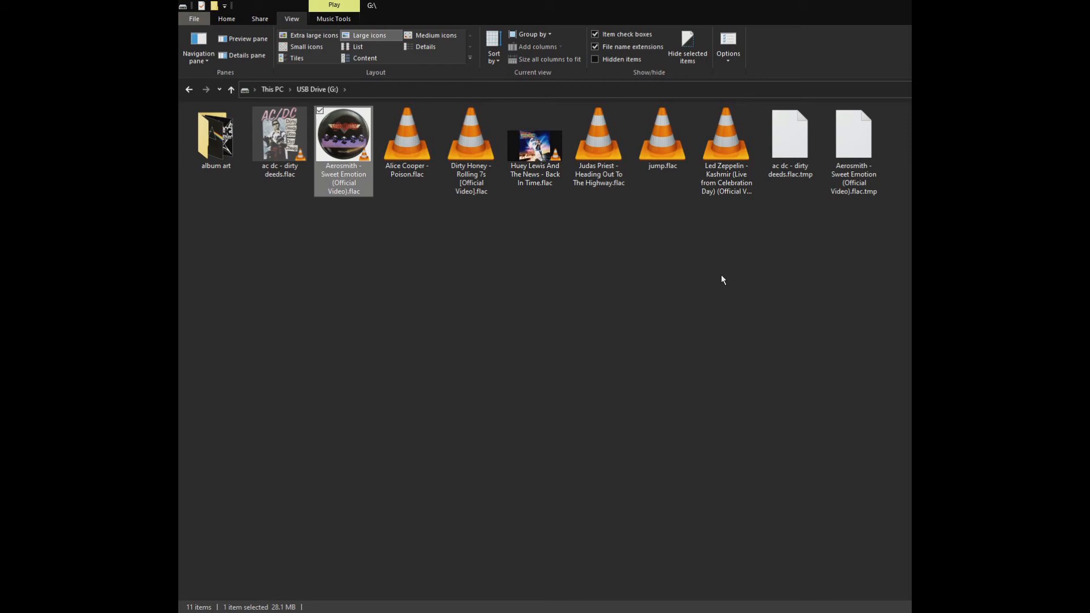
double_click(210, 148)
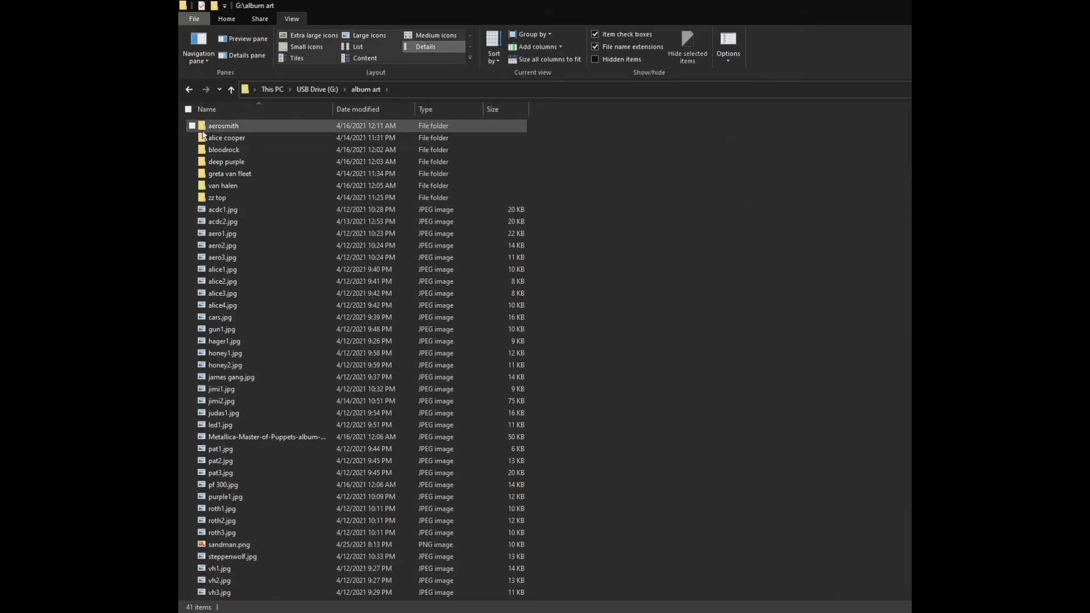
double_click(202, 127)
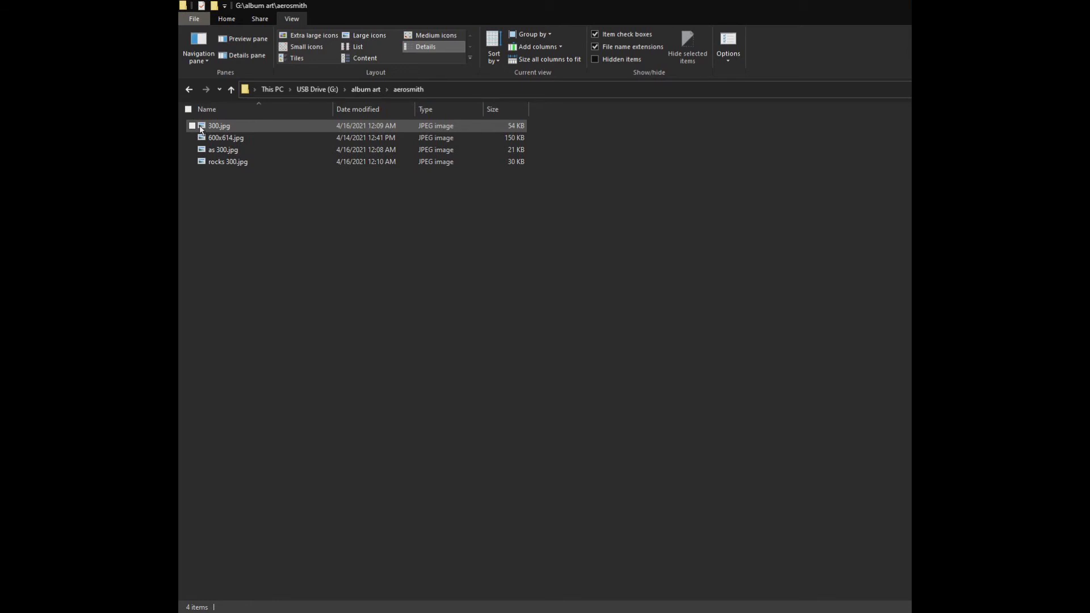
click(312, 35)
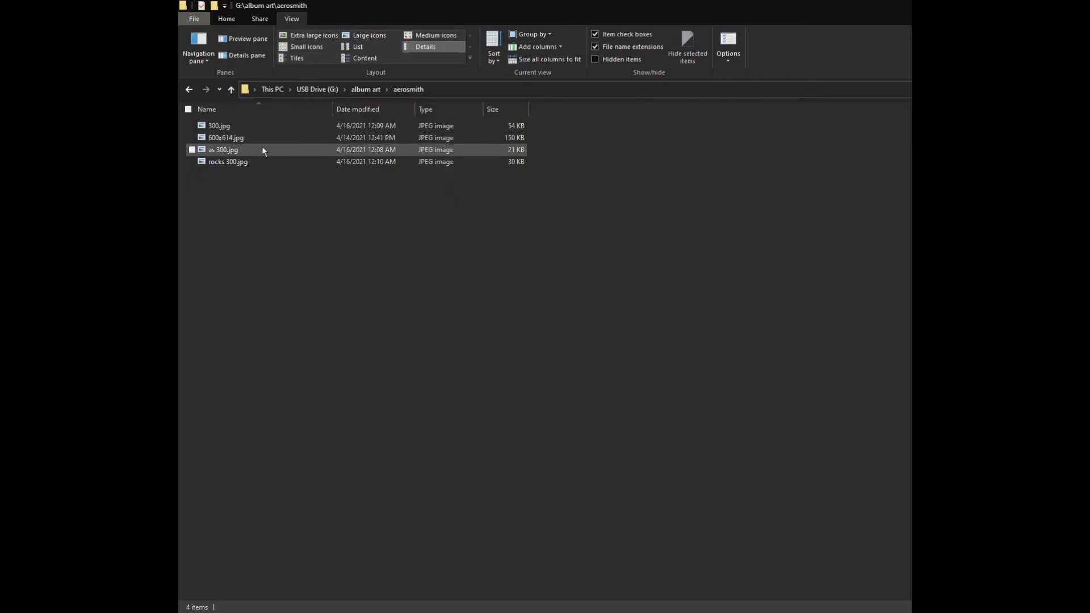
click(231, 89)
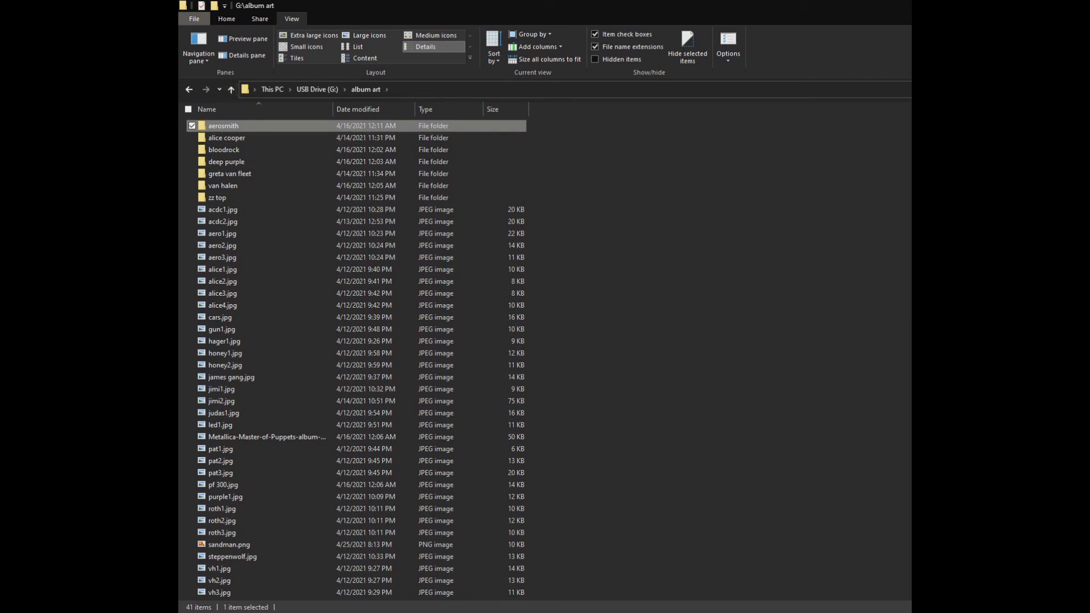
- Reopen the USB drive in a new file window and open the properties of the Dirty Honey - Rolling 7s file
key(super+d)
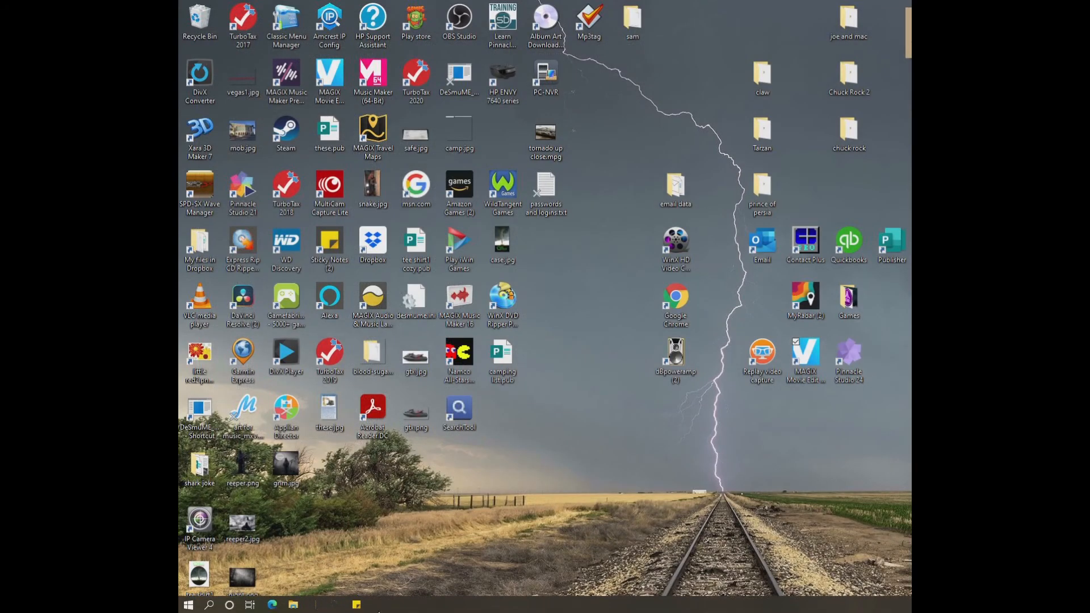
click(294, 605)
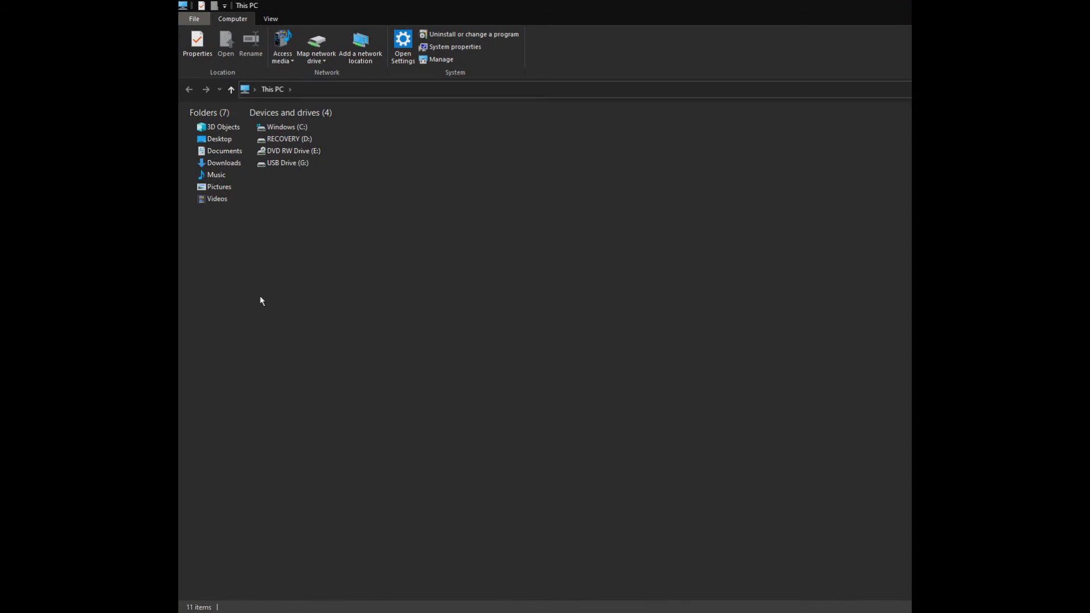
click(299, 165)
double_click(299, 165)
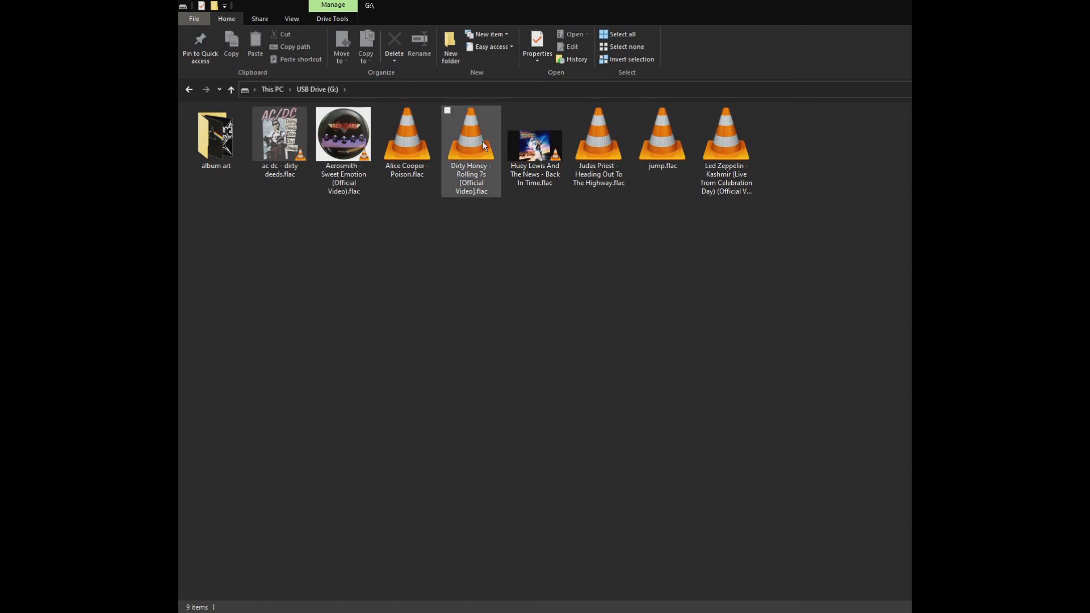
mouse_move(461, 145)
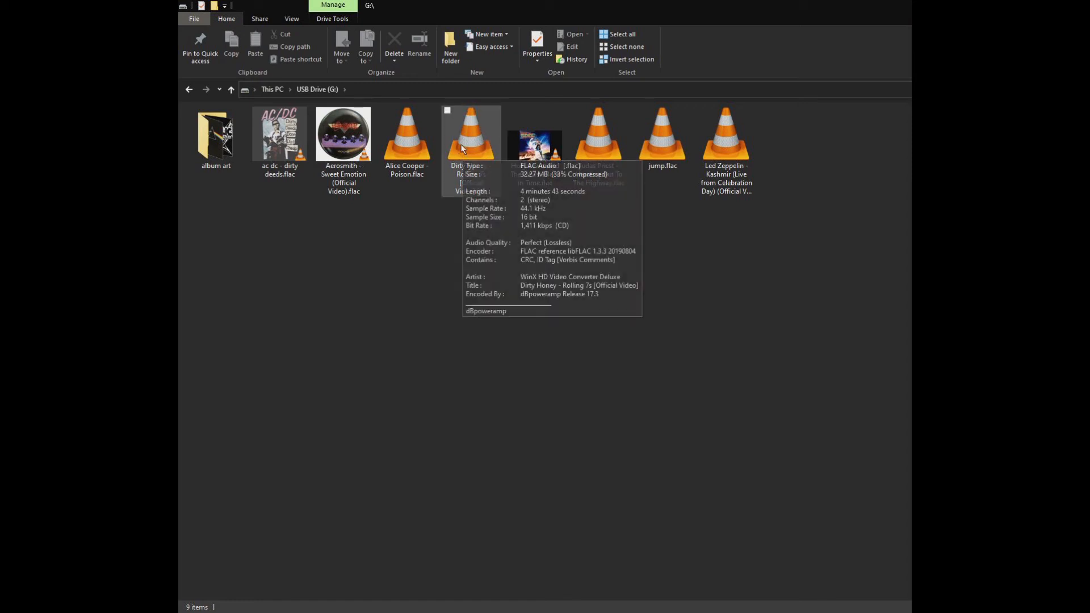
right_click(461, 145)
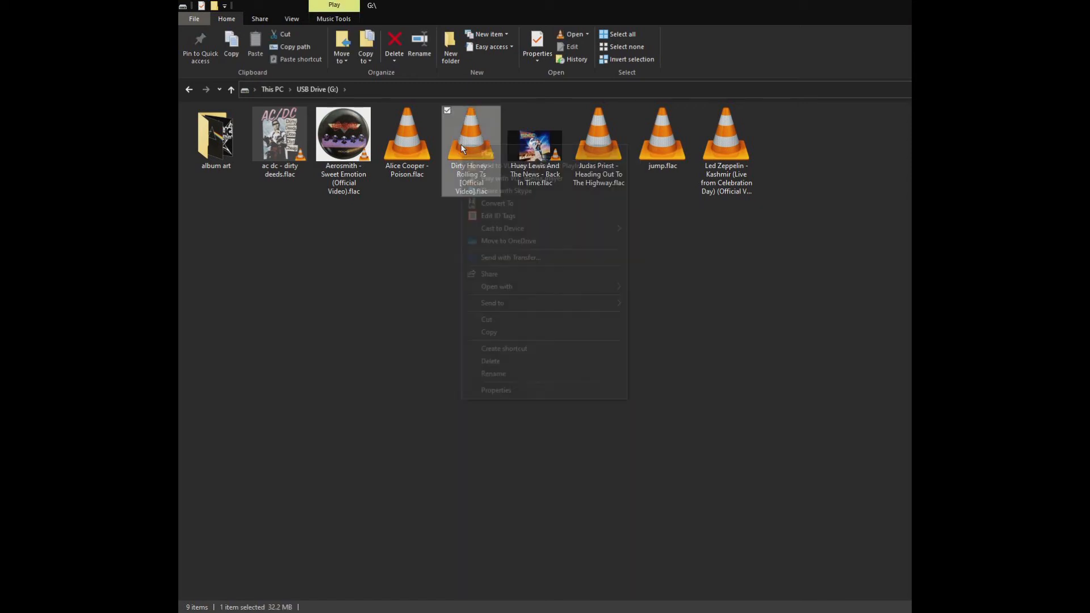
click(516, 390)
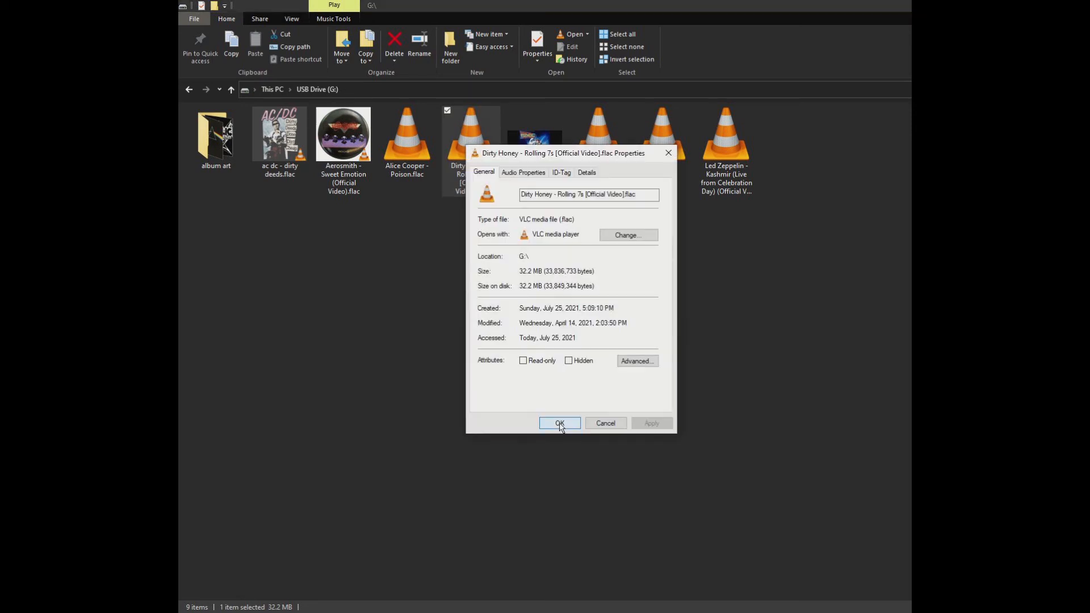
- Set the Dirty Honey file's ID tags to artist Dirty Honey and year 2020
click(558, 172)
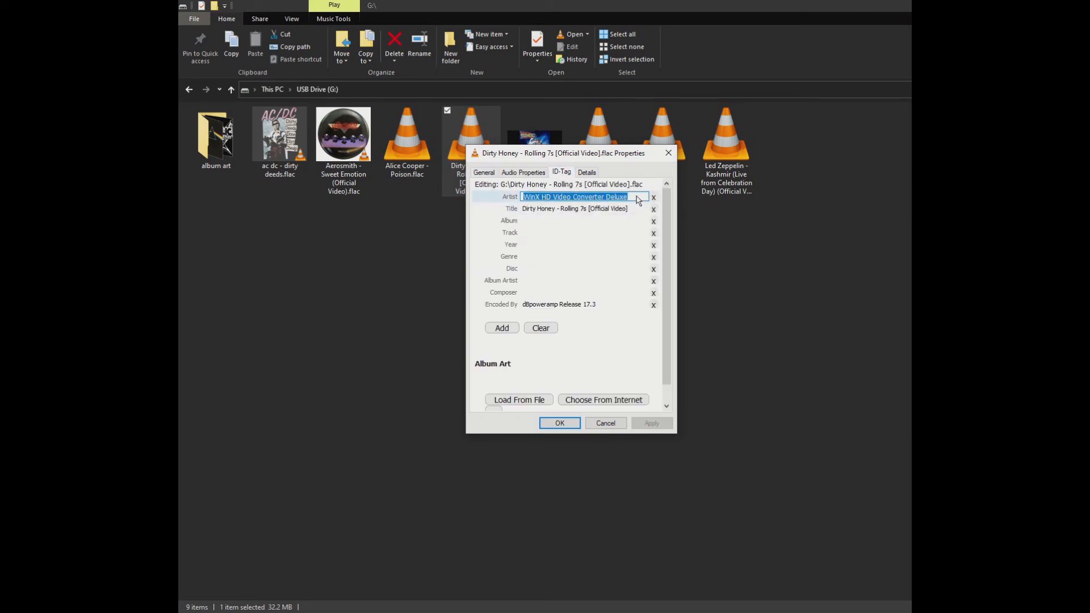
text(Dirty)
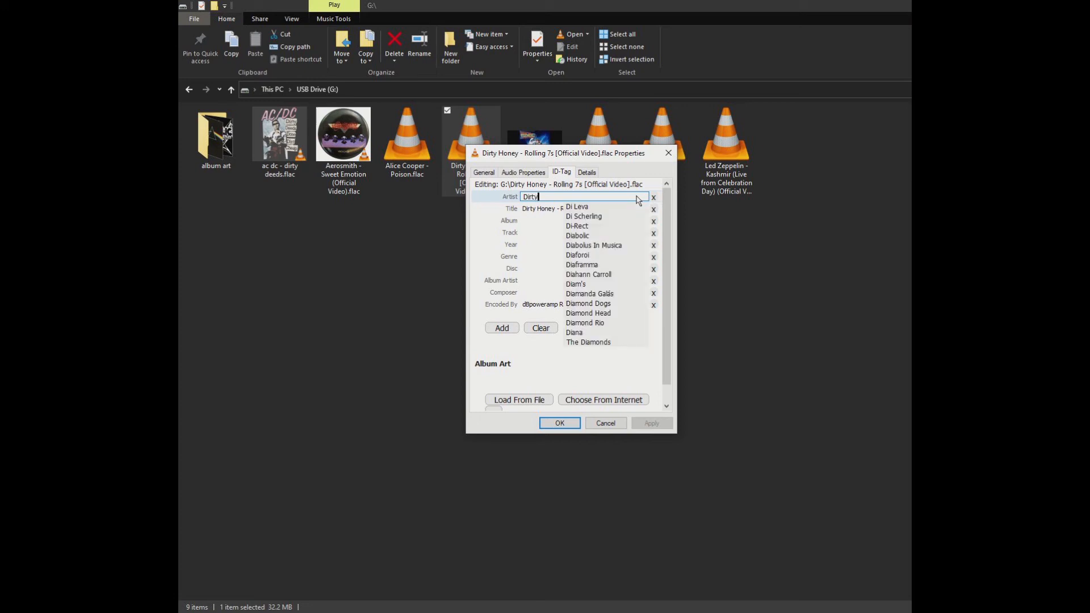
text( Honey)
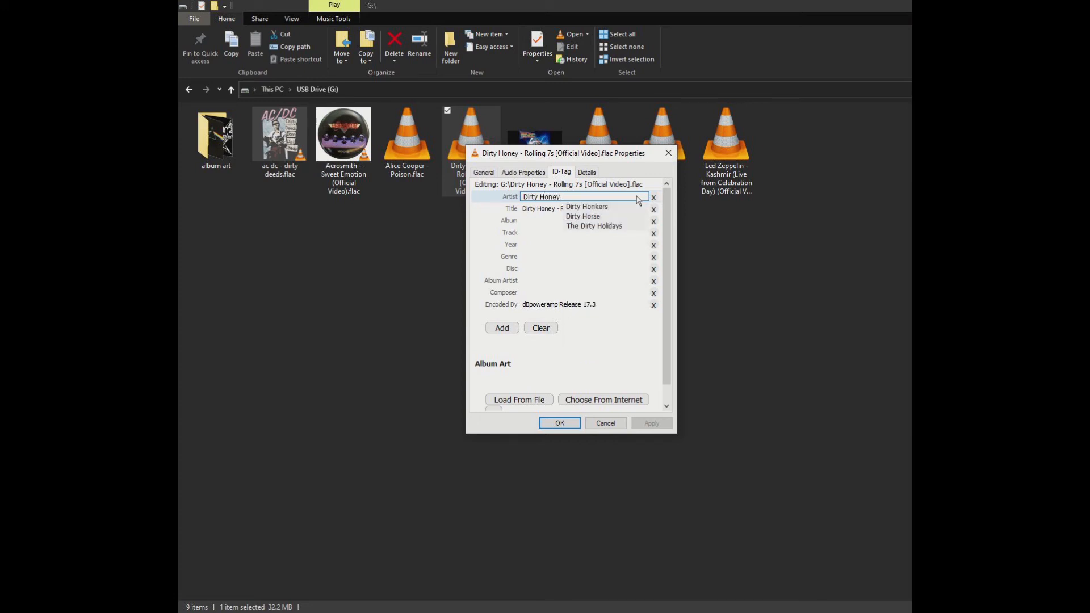
key(Tab)
key(Tab)
key(Tab)
key(Tab)
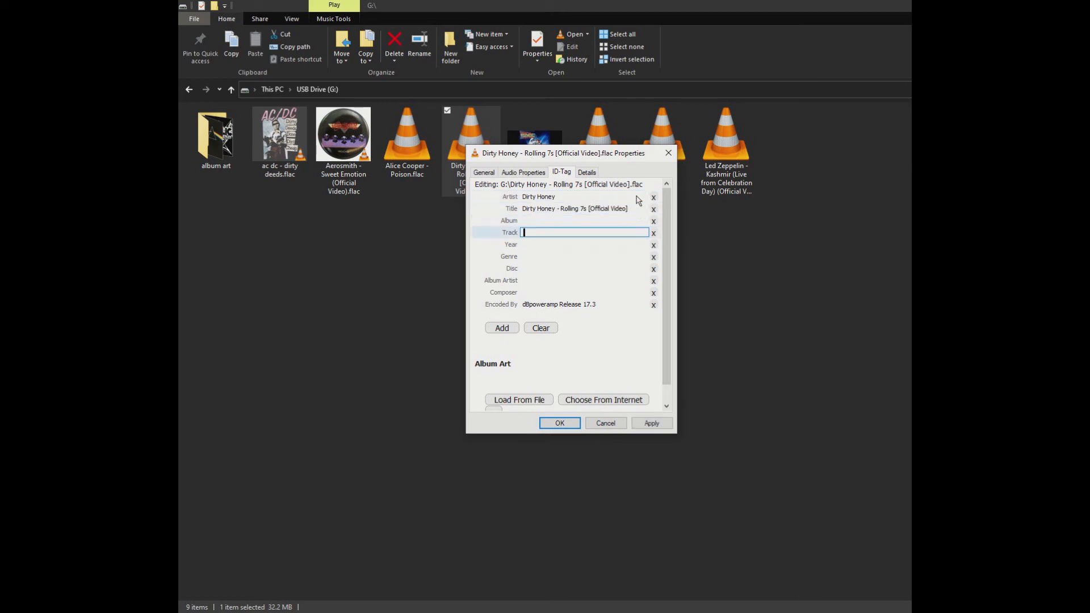
text(2020)
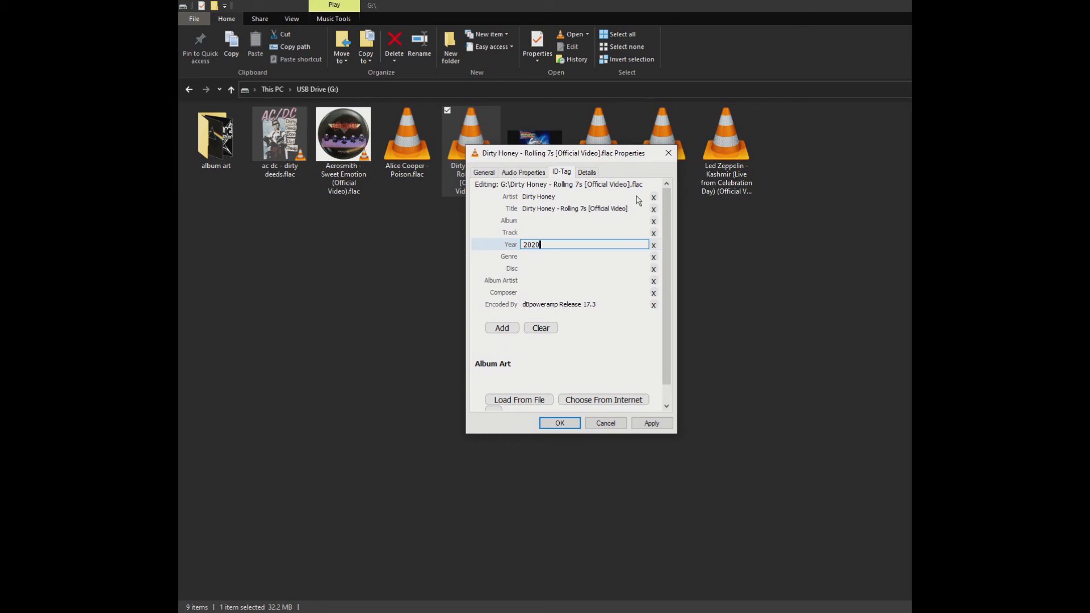
key(Tab)
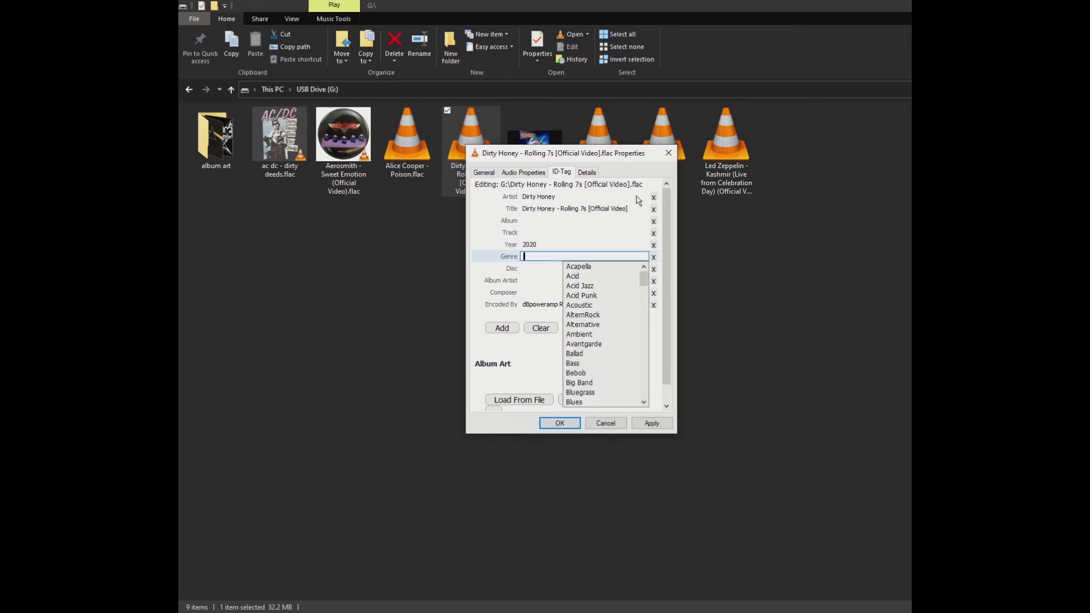
- Load honey1.jpg from the USB drive's album art folder as the Dirty Honey file's front album cover
scroll(530, 318, down, 2)
click(511, 374)
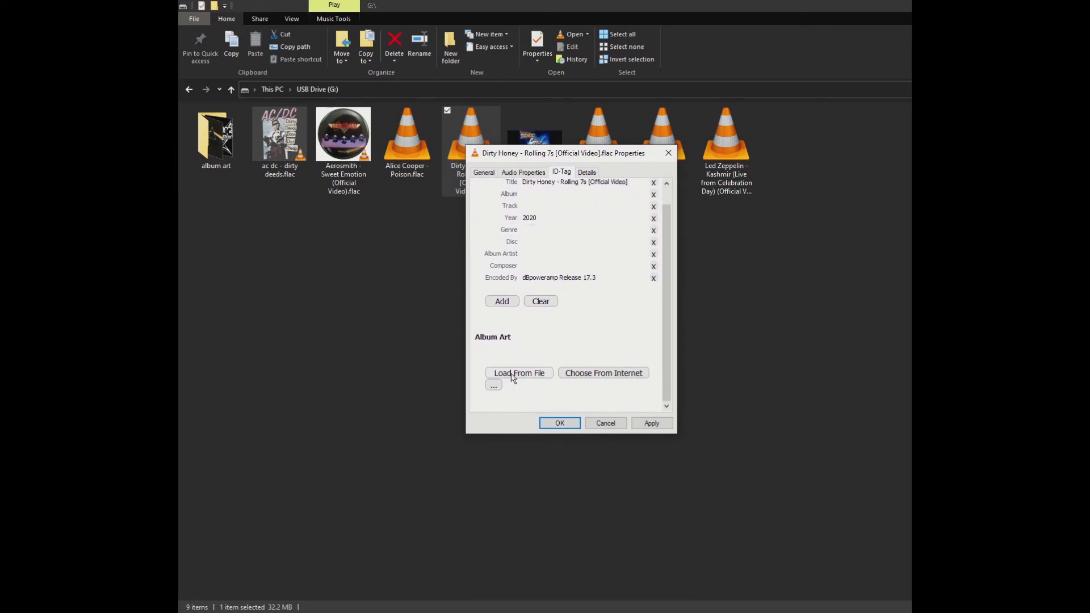
click(513, 381)
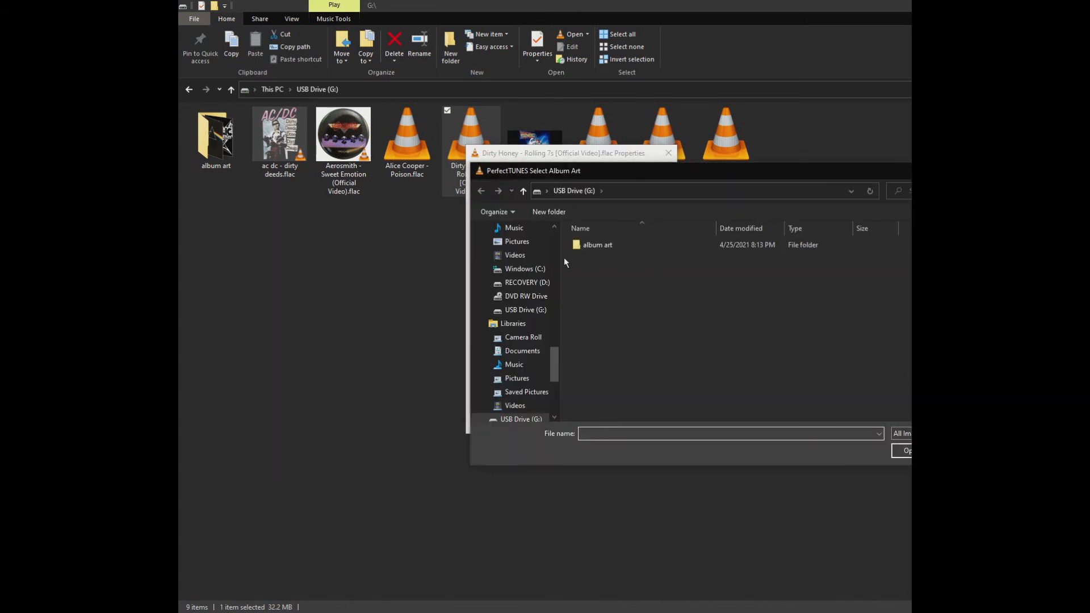
double_click(571, 244)
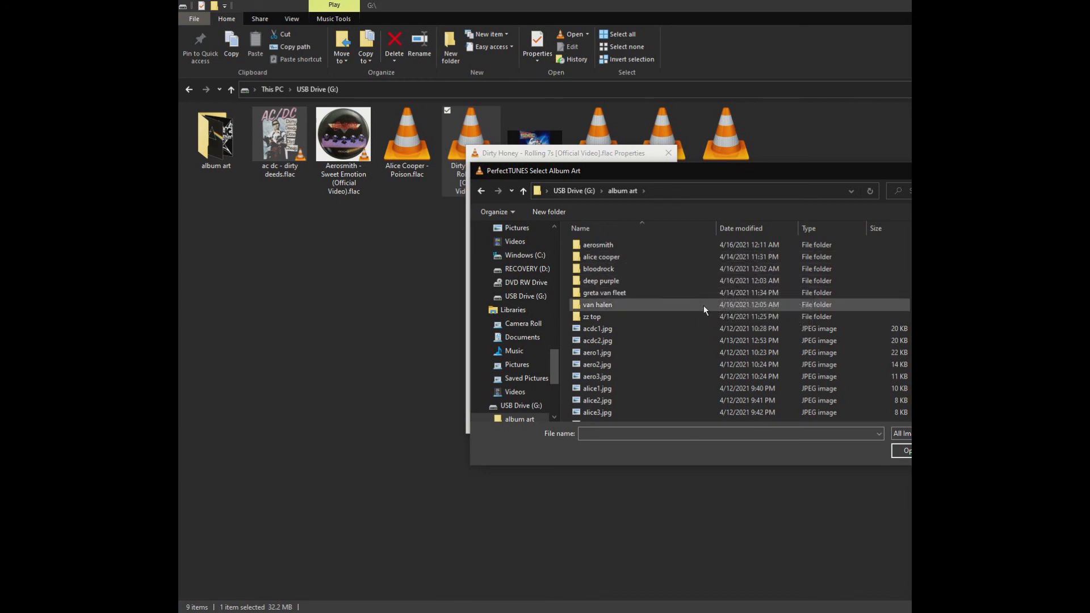
scroll(701, 311, down, 6)
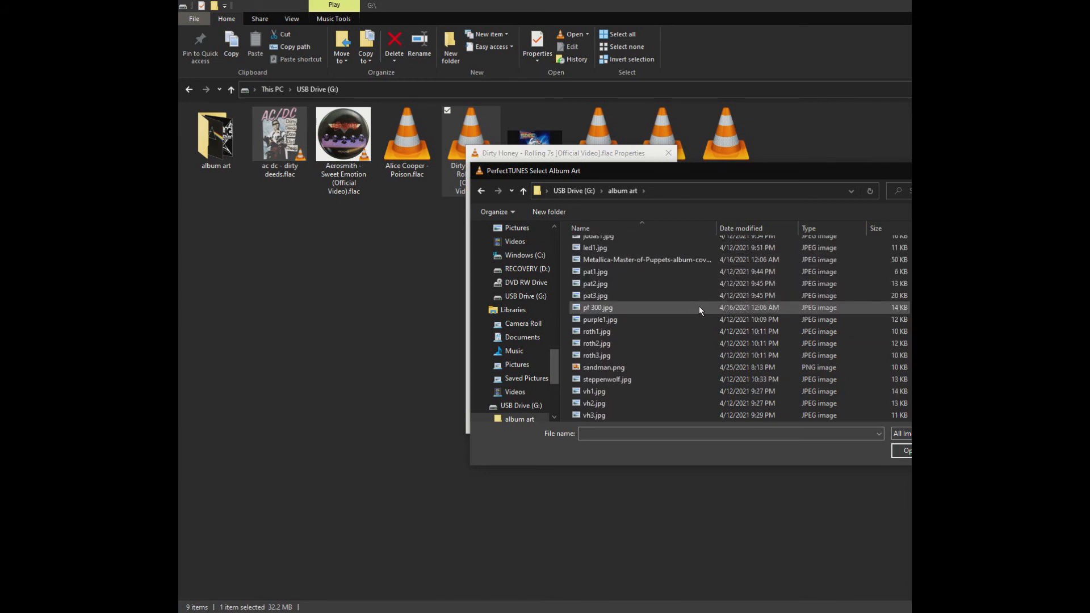
scroll(699, 307, up, 3)
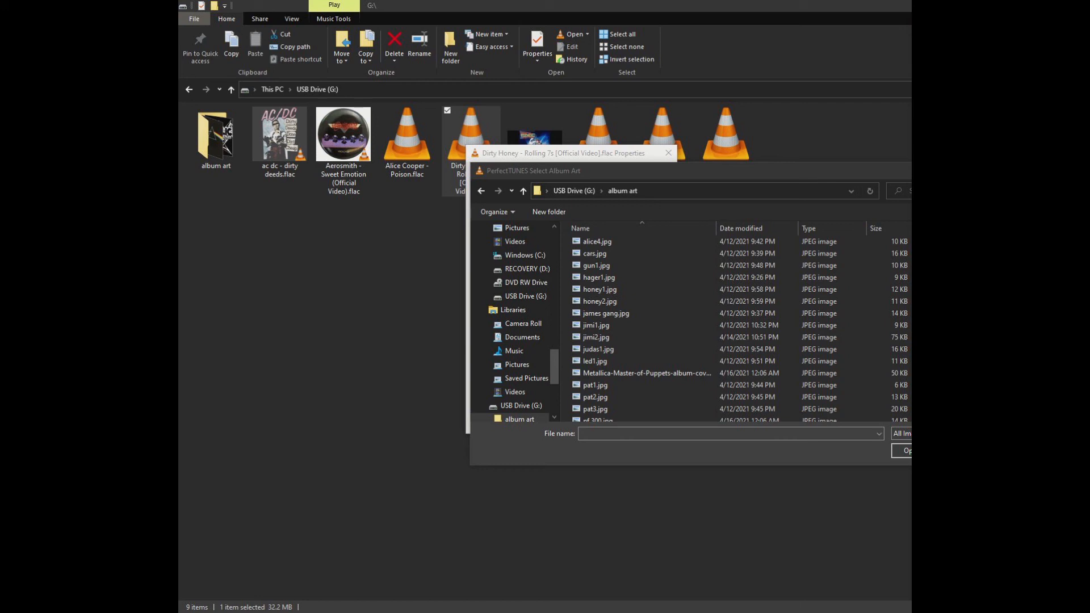
key(ctrl+shift+2)
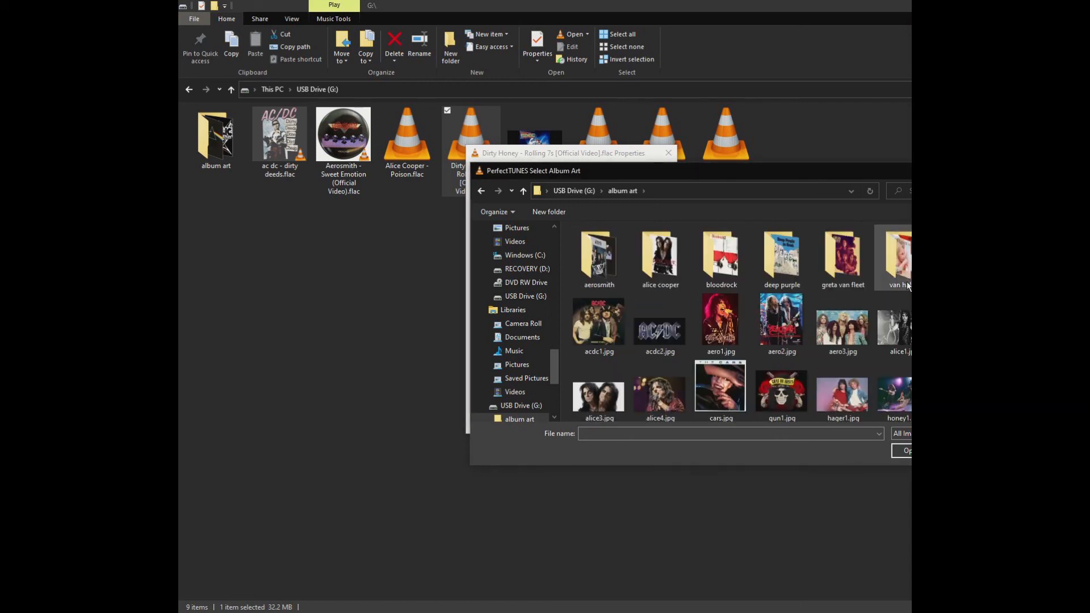
scroll(906, 313, down, 3)
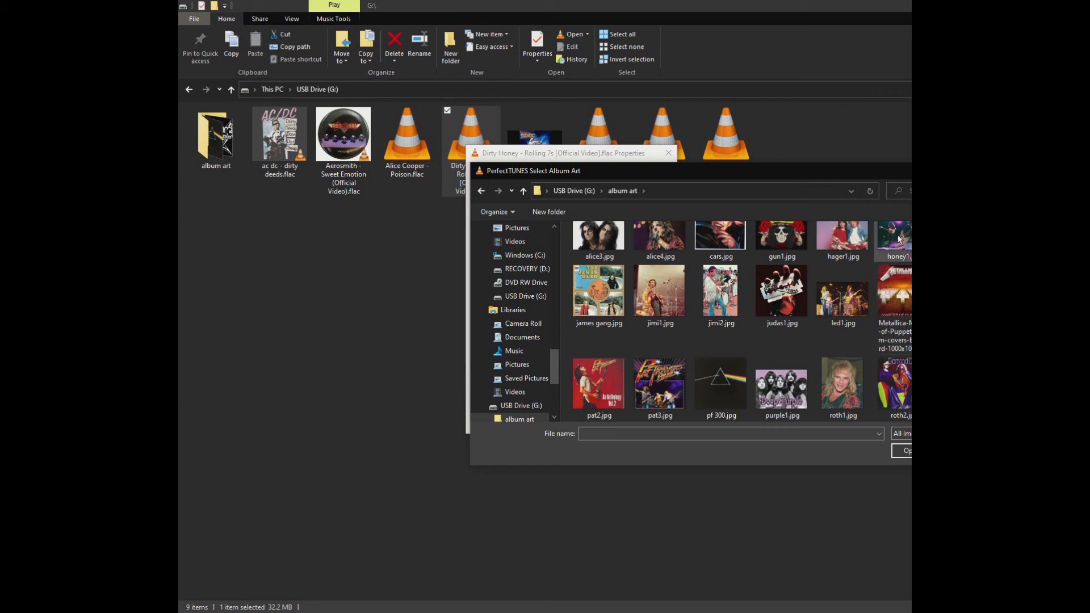
click(898, 240)
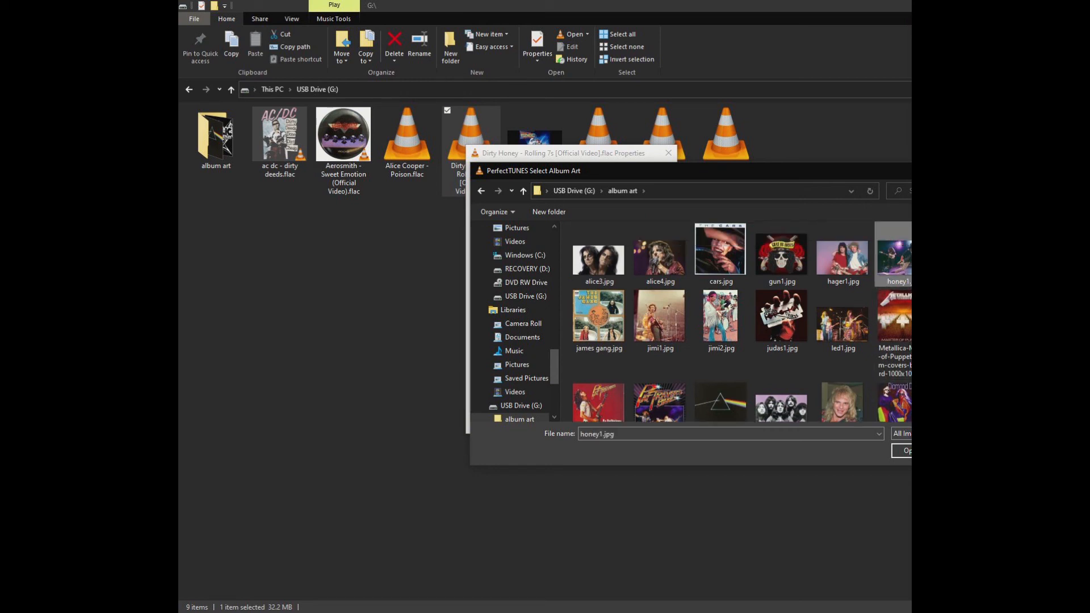
click(906, 450)
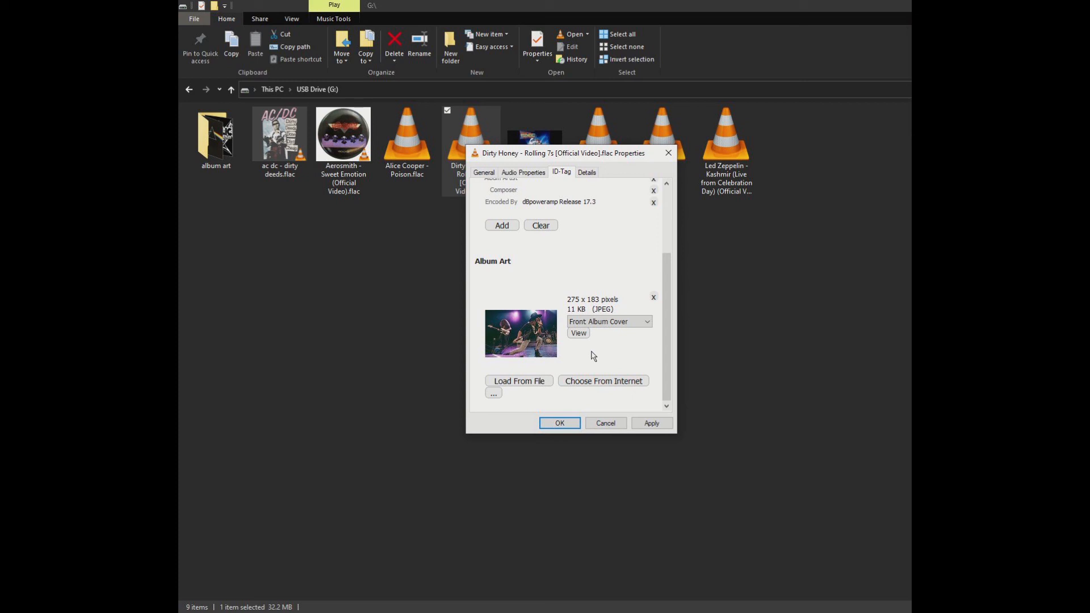
- Save the tag changes to the Dirty Honey file and check its cover thumbnail on the drive
click(570, 426)
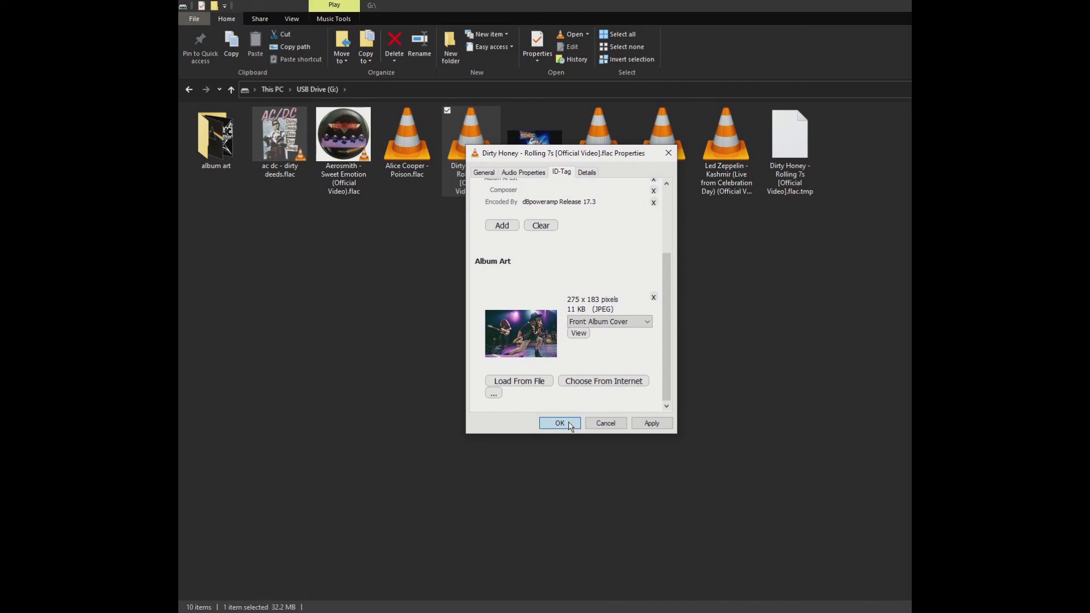
click(559, 423)
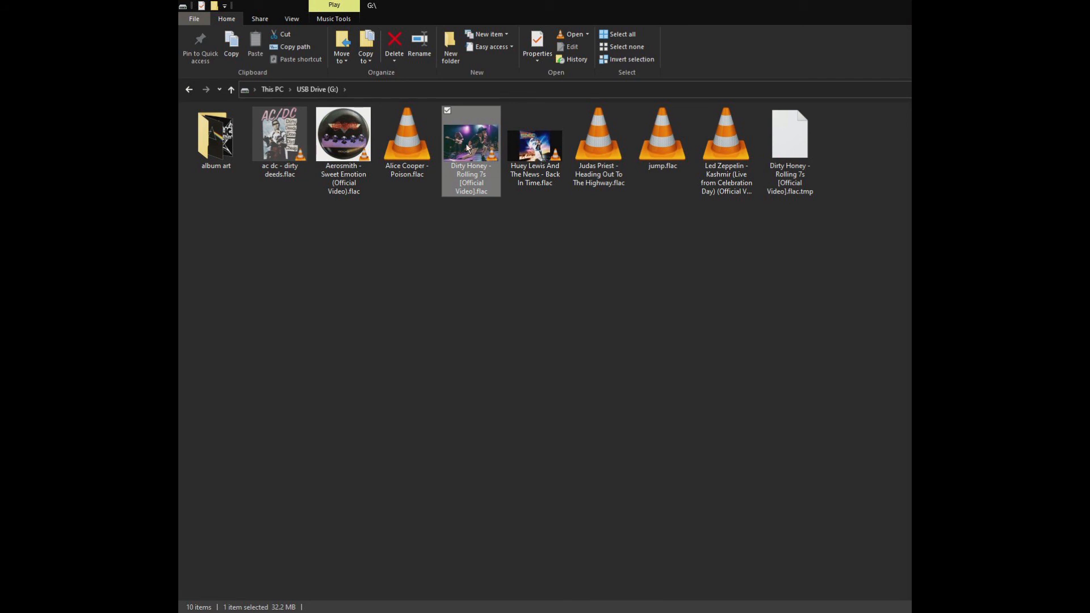
mouse_move(466, 148)
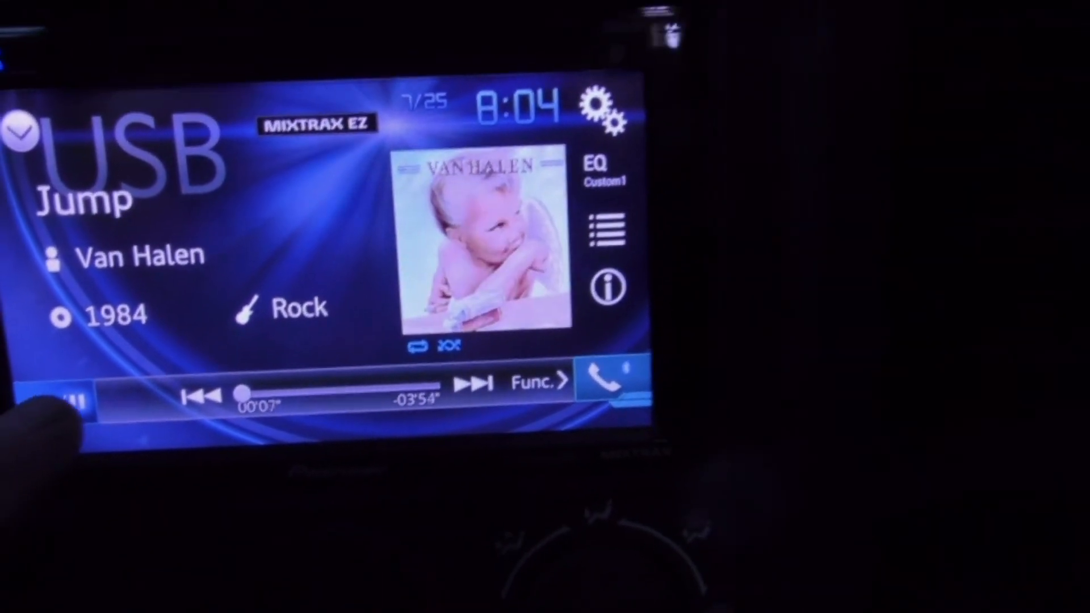
click(46, 377)
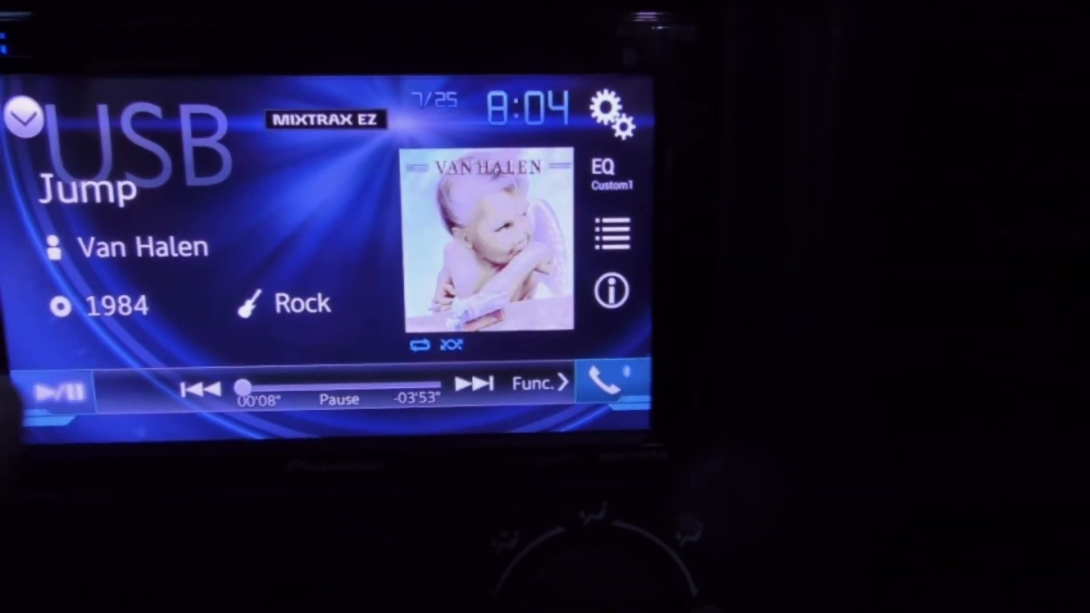